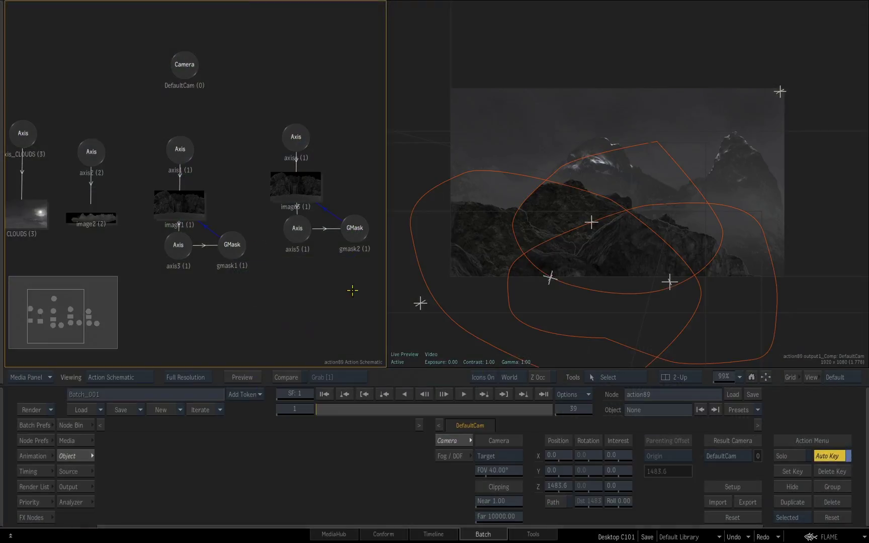
- Zoom the Action schematic out to show every image, axis and mask node, then return to Select
{"action": "left_click_drag", "start_coordinate": [336, 284], "coordinate": [294, 305]}
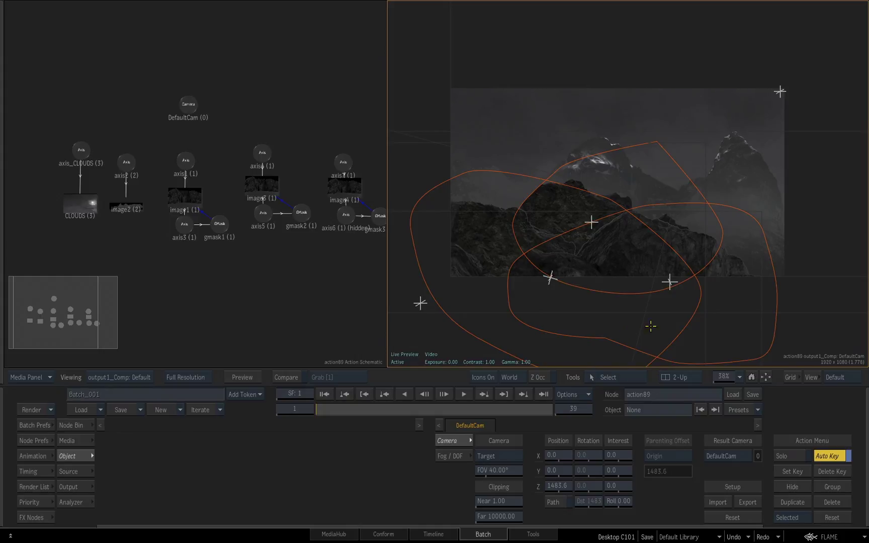
{"action": "left_click", "coordinate": [575, 377]}
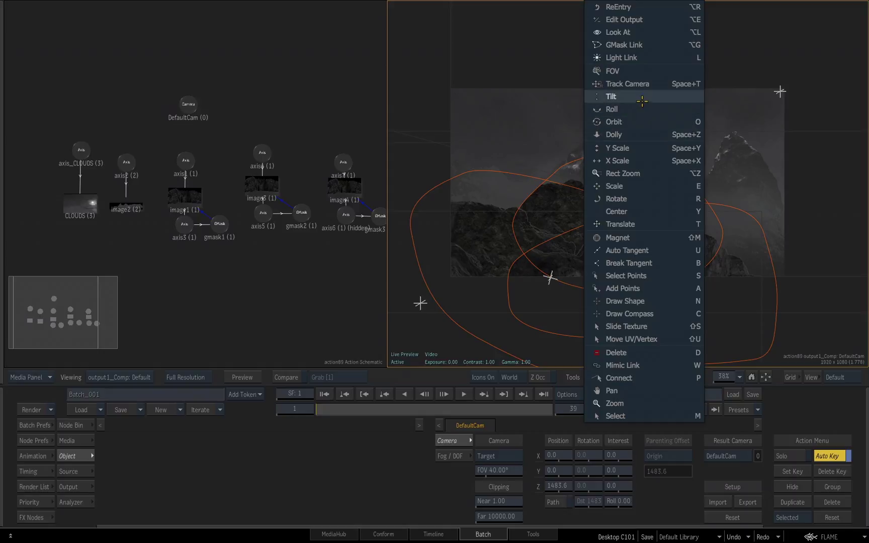
{"action": "left_click", "coordinate": [644, 134]}
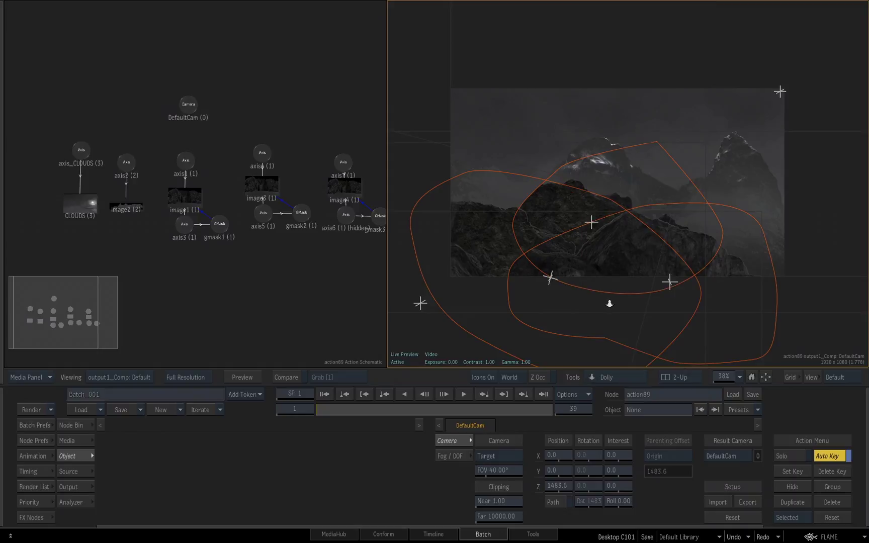
{"action": "key", "text": "Escape"}
- Show the scene in the Working 3D view, zoomed out to 25%
{"action": "left_click", "coordinate": [128, 378]}
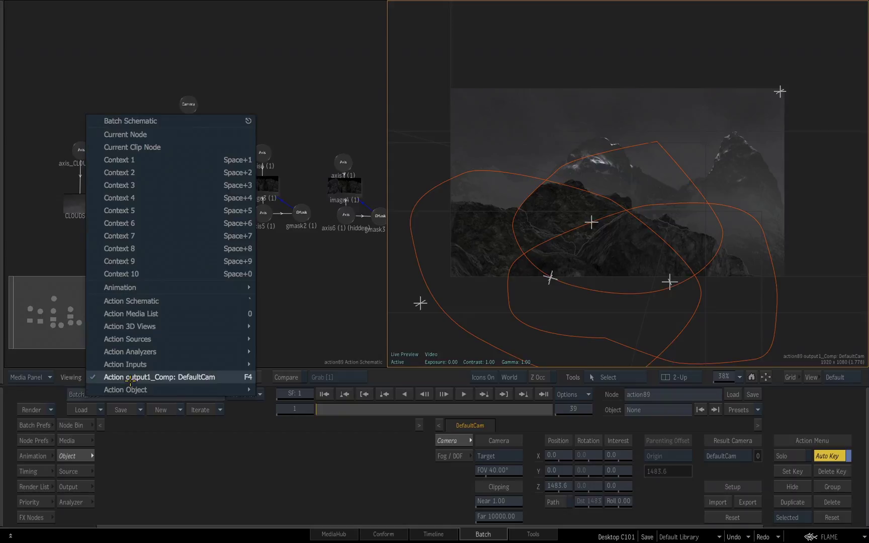
{"action": "mouse_move", "coordinate": [132, 326]}
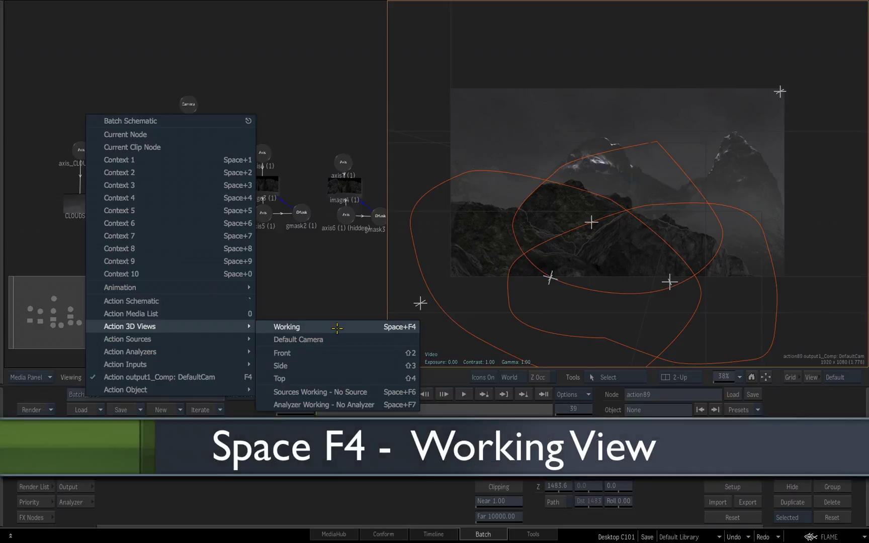
{"action": "left_click", "coordinate": [337, 328]}
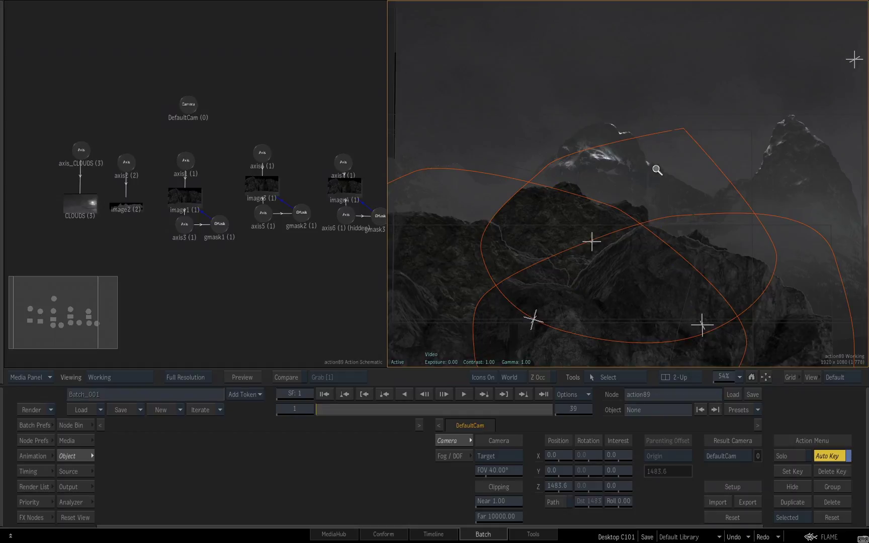
{"action": "left_click_drag", "start_coordinate": [656, 170], "coordinate": [529, 305]}
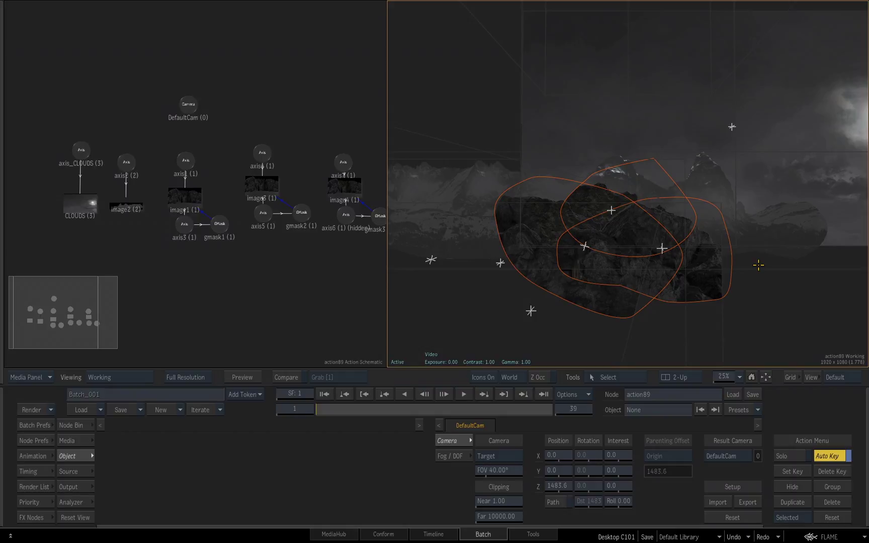
- Turn icons off to hide the mask and axis overlays
{"action": "key", "text": "i"}
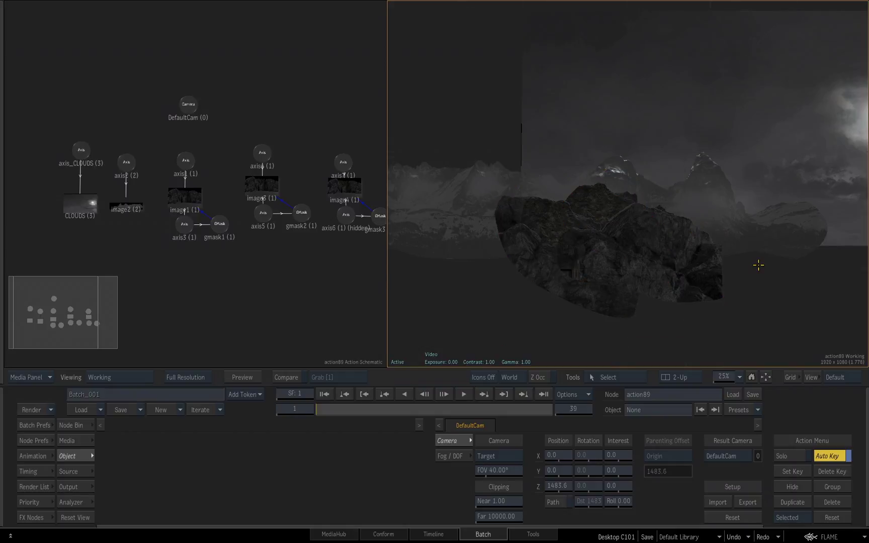
{"action": "left_click", "coordinate": [484, 377]}
{"action": "left_click", "coordinate": [495, 376]}
- Orbit the working view to inspect the image layers in depth
{"action": "key", "text": "o"}
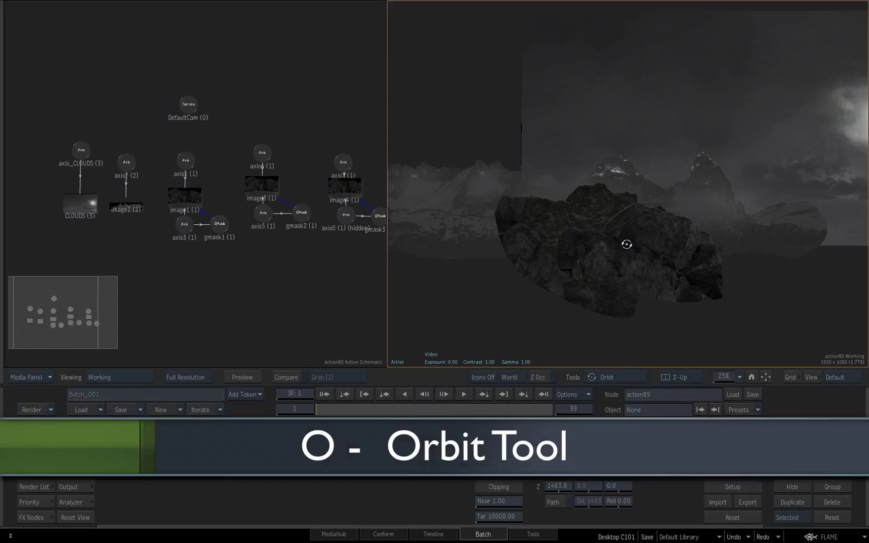
{"action": "left_click", "coordinate": [624, 377]}
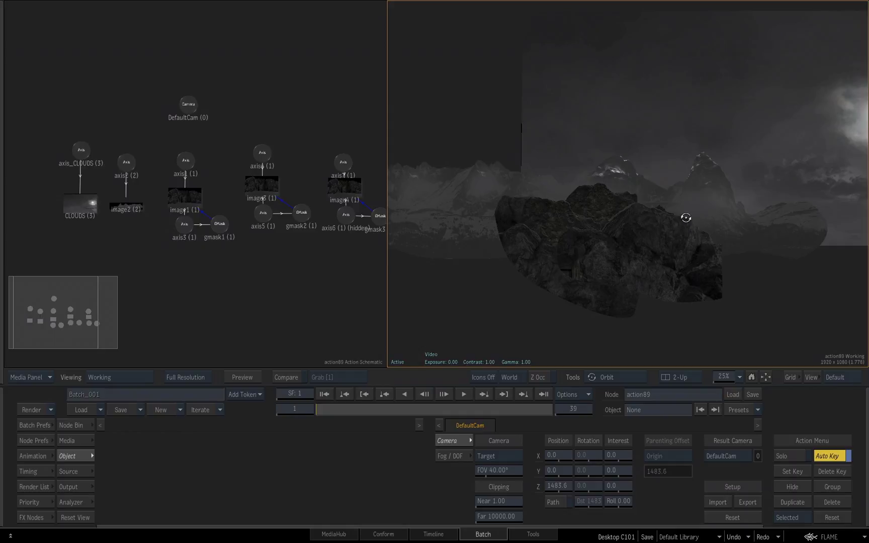
{"action": "left_click_drag", "start_coordinate": [719, 226], "coordinate": [710, 246]}
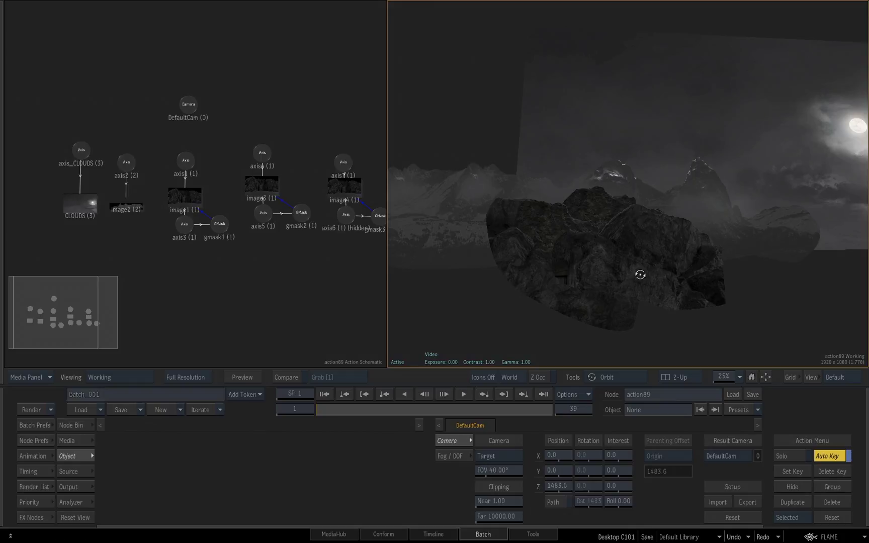
- Return to Select and view output1_Comp: Default through DefaultCam
{"action": "key", "text": "Escape"}
{"action": "key", "text": "F4"}
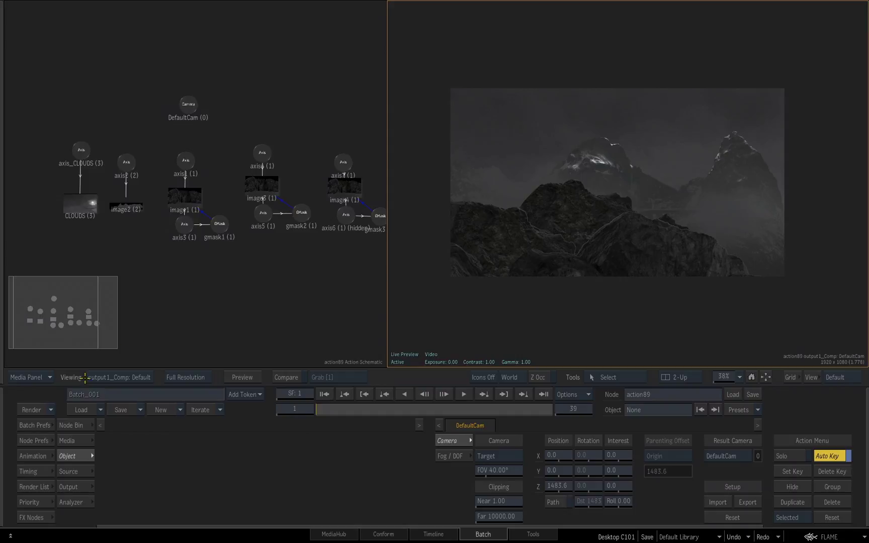
- Preview the ALT_CINE_BEAUTY, mountains and moon clips in the Media list
{"action": "left_click", "coordinate": [71, 440]}
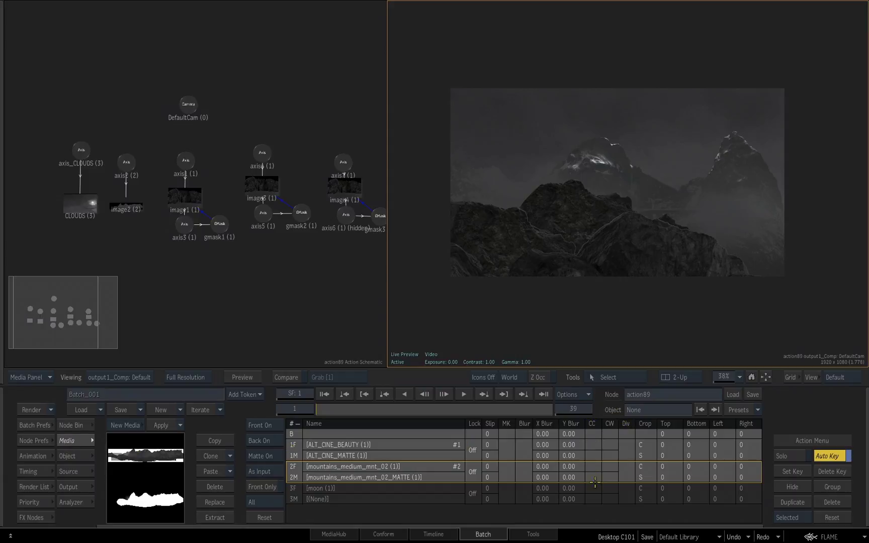
{"action": "left_click", "coordinate": [294, 445]}
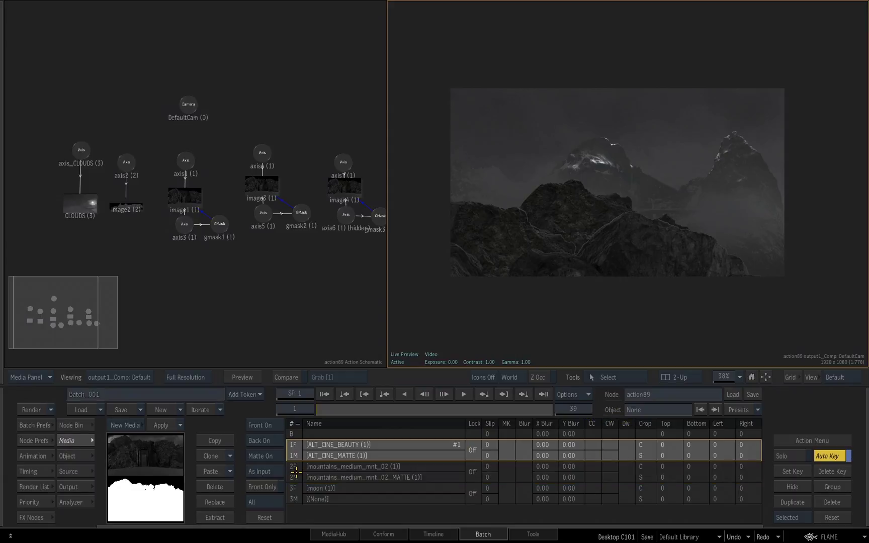
{"action": "left_click", "coordinate": [293, 476]}
{"action": "left_click", "coordinate": [294, 497]}
{"action": "left_click", "coordinate": [295, 447]}
- Browse the Matchbox and Lightbox effects in the Node Bin, then return to Media
{"action": "left_click", "coordinate": [71, 425]}
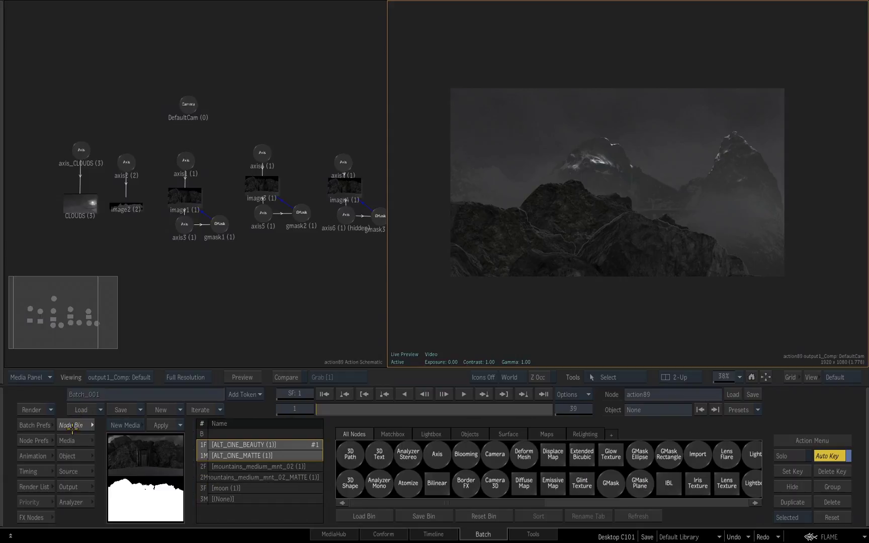
{"action": "left_click", "coordinate": [390, 433]}
{"action": "left_click", "coordinate": [435, 434]}
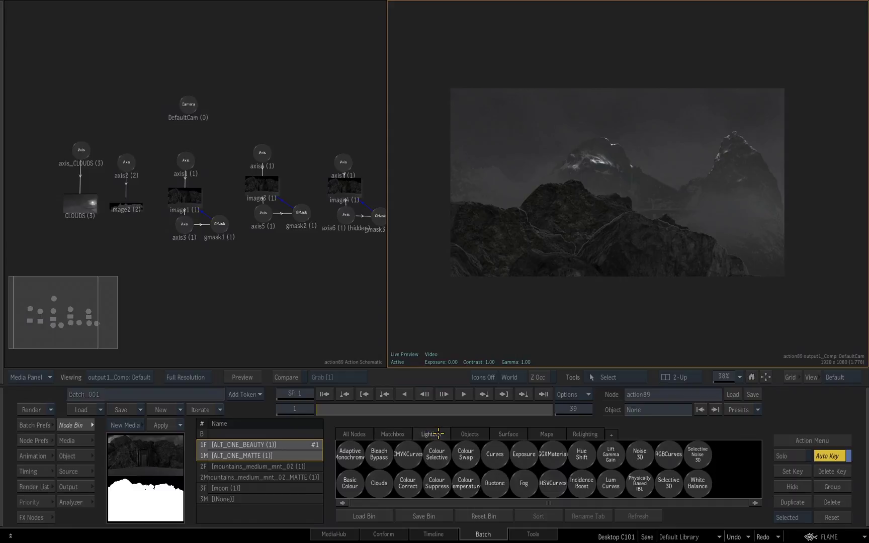
{"action": "left_click", "coordinate": [394, 433]}
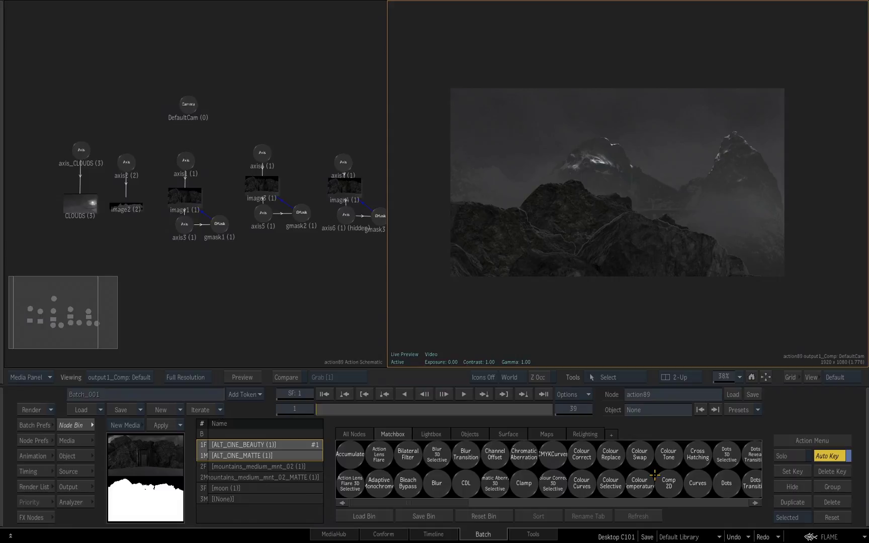
{"action": "left_click", "coordinate": [69, 441]}
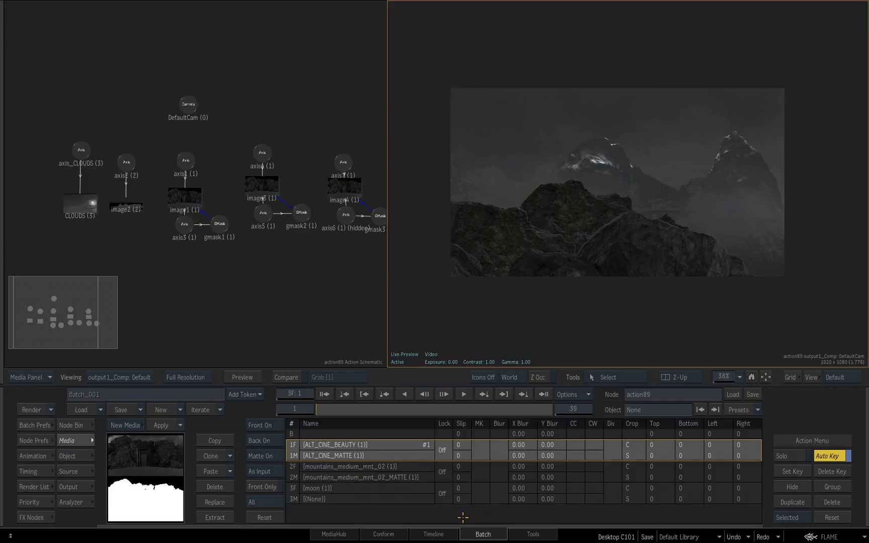
- Match image1 to image4 to their media clips, nudging the image2 node slightly
{"action": "left_click", "coordinate": [123, 205]}
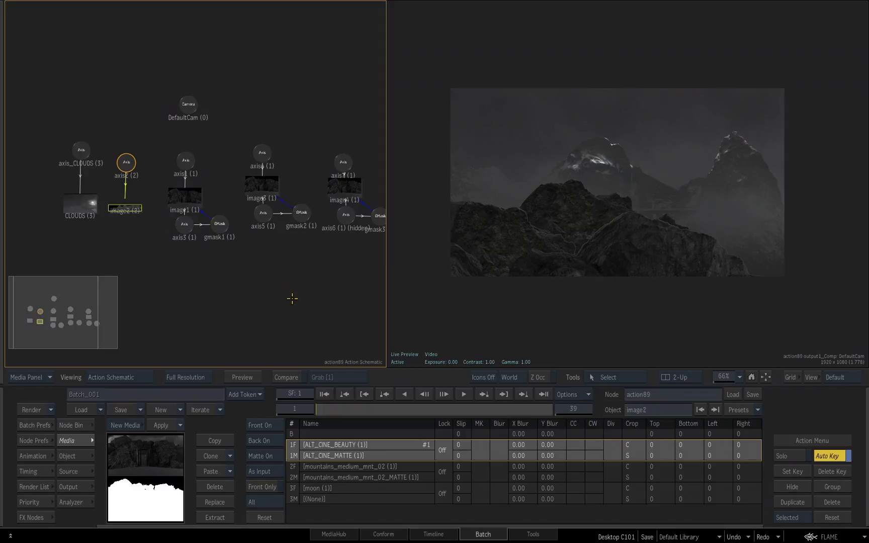
{"action": "left_click", "coordinate": [294, 471]}
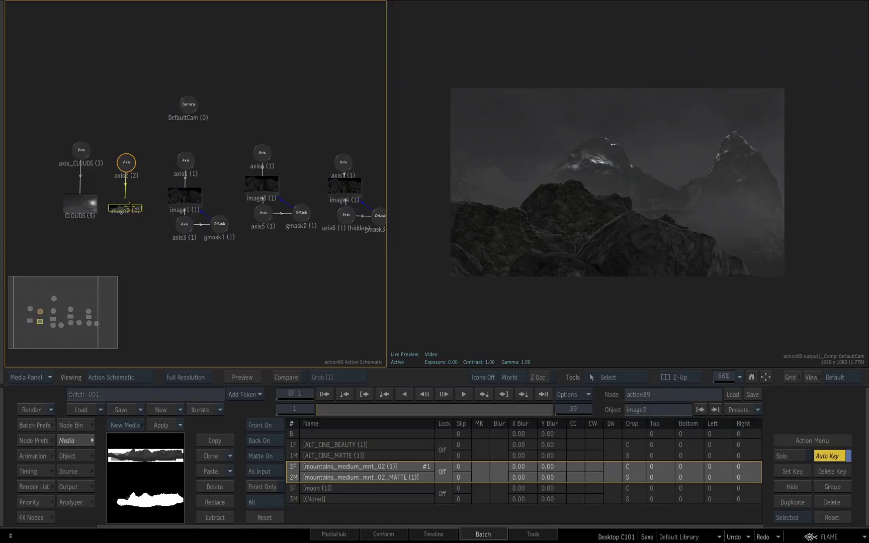
{"action": "left_click_drag", "start_coordinate": [127, 201], "coordinate": [128, 205]}
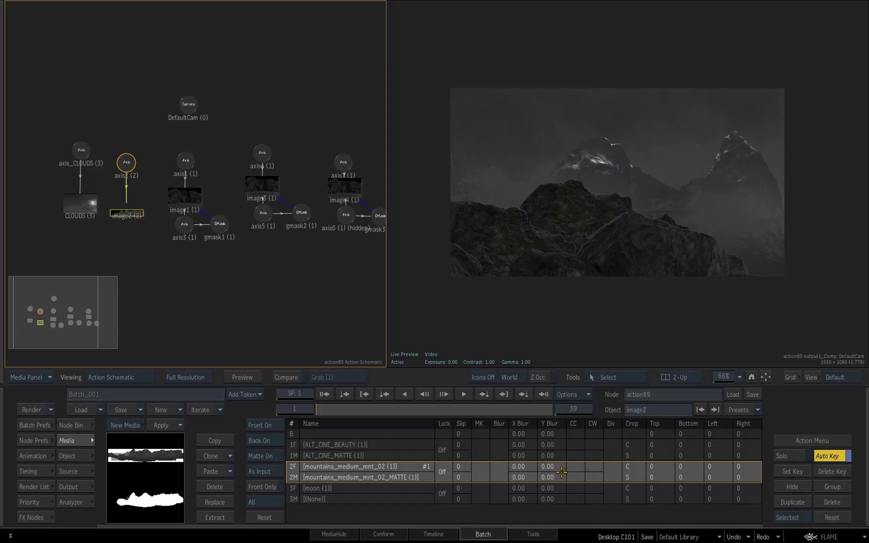
{"action": "left_click", "coordinate": [297, 455]}
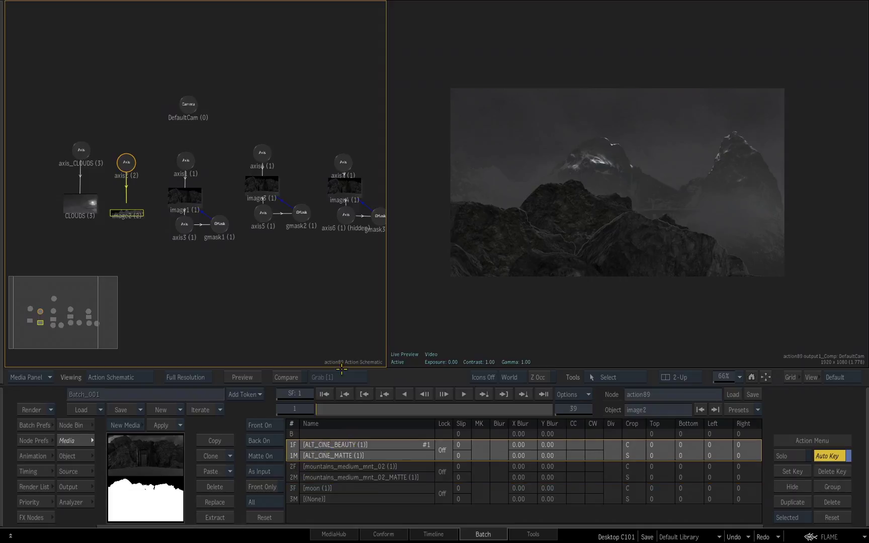
{"action": "left_click", "coordinate": [185, 191]}
{"action": "left_click", "coordinate": [257, 180]}
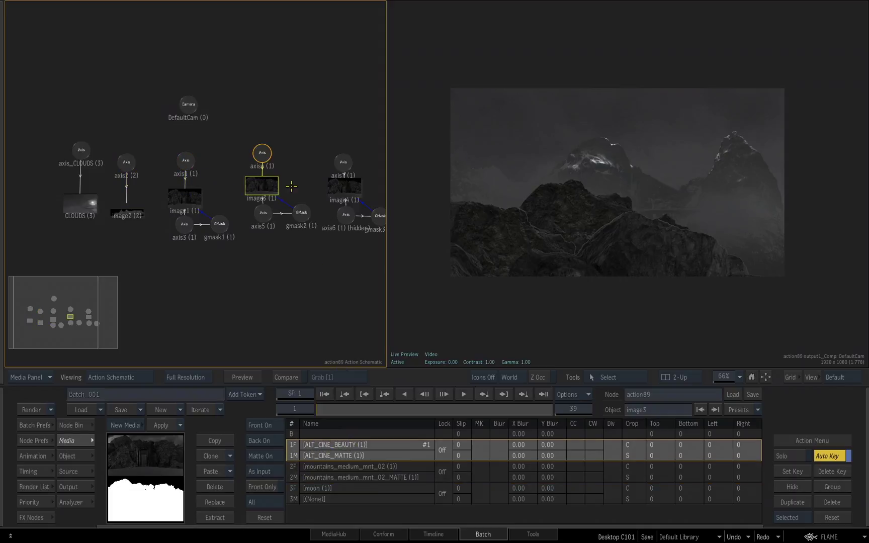
{"action": "left_click", "coordinate": [336, 186]}
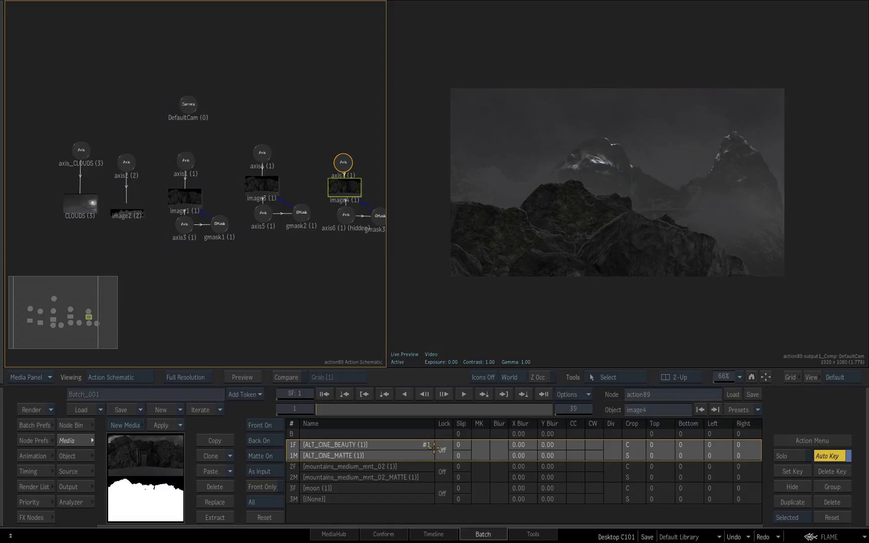
- Select mountains_medium_mnt_02 and target its 2F front clip for colour correction
{"action": "left_click", "coordinate": [338, 469]}
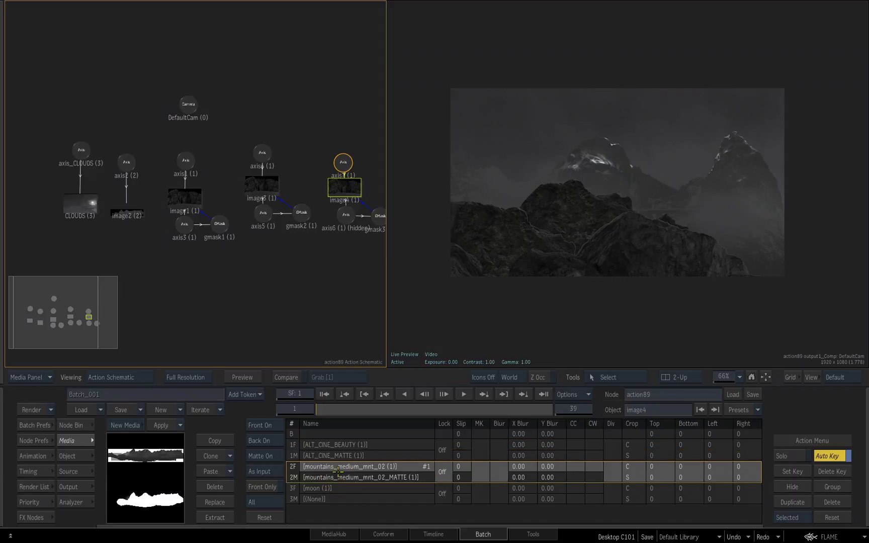
{"action": "left_click", "coordinate": [576, 477]}
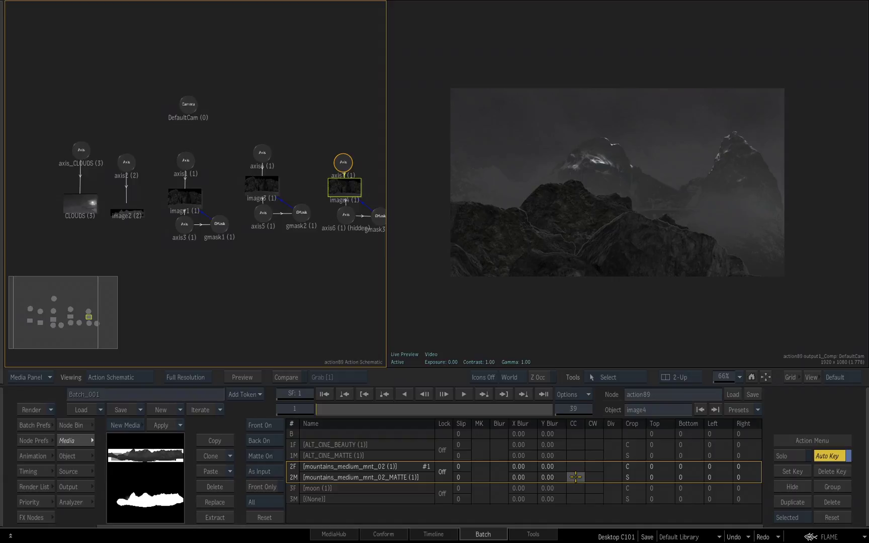
{"action": "left_click", "coordinate": [576, 466]}
- Open the mountains layer's colour corrector and leave its tint neutral, hue and gain at 0
{"action": "double_click", "coordinate": [576, 466]}
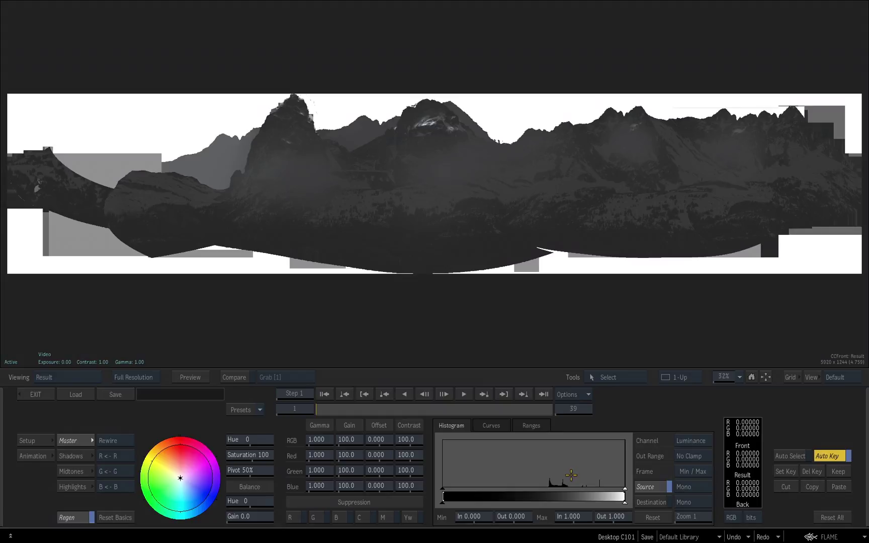
{"action": "left_click_drag", "start_coordinate": [180, 477], "coordinate": [197, 474]}
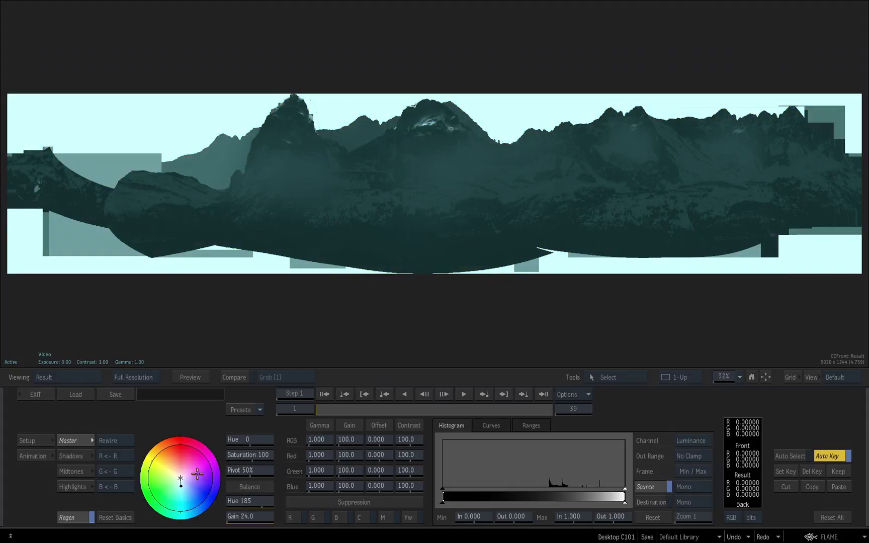
{"action": "left_click", "coordinate": [197, 471], "text": "ctrl"}
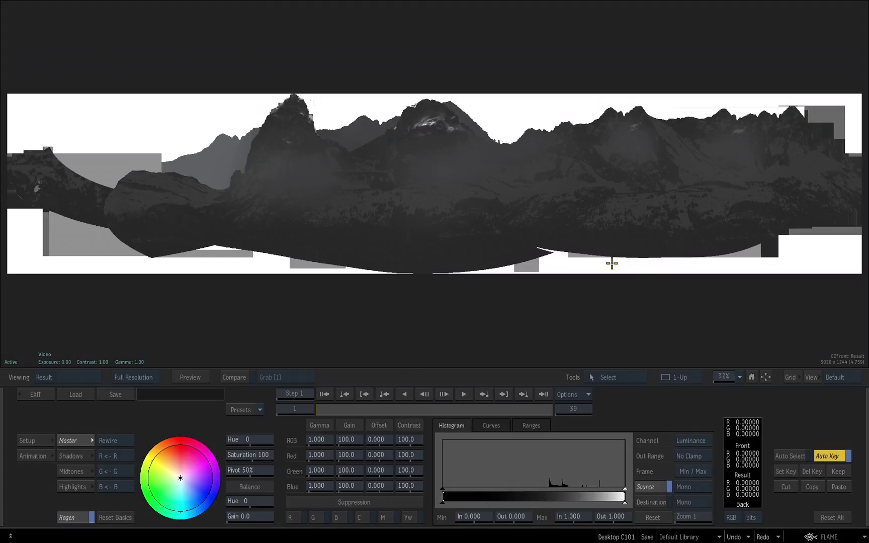
- Set the viewer to Context > Action Context to show the full 1920x1080 composite
{"action": "left_click", "coordinate": [73, 375]}
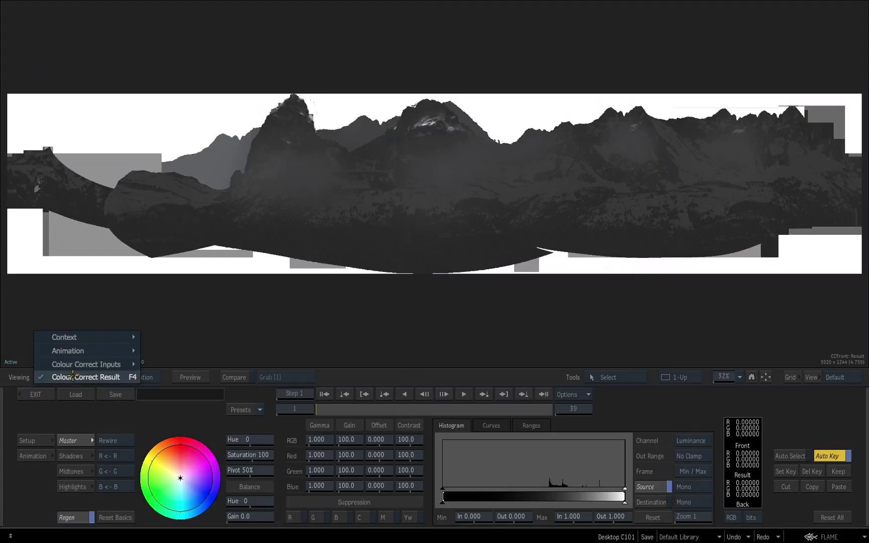
{"action": "mouse_move", "coordinate": [84, 364]}
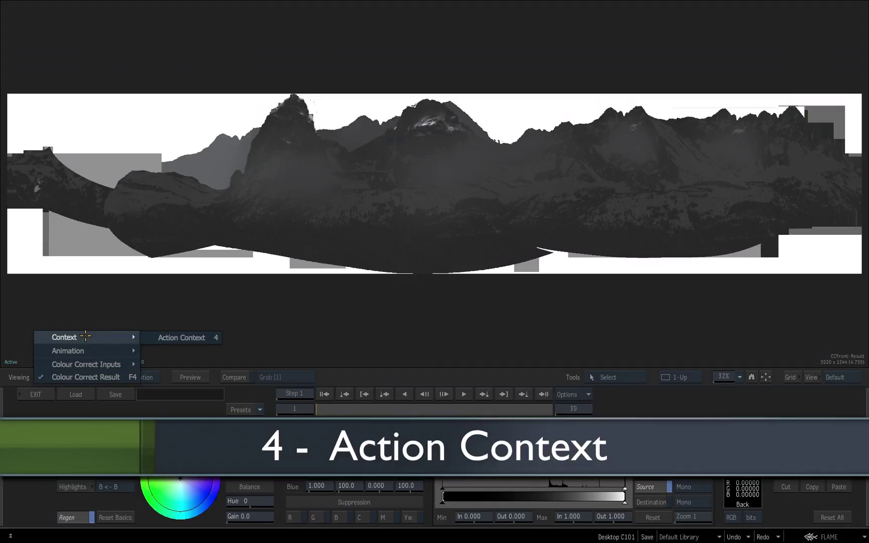
{"action": "left_click", "coordinate": [200, 337]}
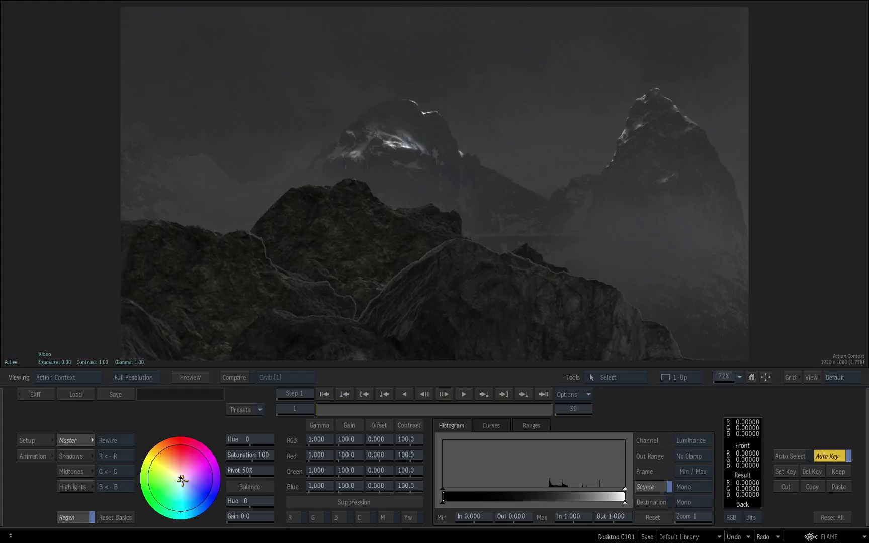
- Keep the mountain layer's hue neutral and set its master RGB gain to 60
{"action": "mouse_move", "coordinate": [180, 478]}
{"action": "left_mouse_down"}
{"action": "mouse_move", "coordinate": [180, 453]}
{"action": "mouse_move", "coordinate": [164, 496]}
{"action": "mouse_move", "coordinate": [167, 461]}
{"action": "mouse_move", "coordinate": [179, 453]}
{"action": "mouse_move", "coordinate": [174, 480]}
{"action": "mouse_move", "coordinate": [185, 468]}
{"action": "left_mouse_up"}
{"action": "key", "text": "ctrl+z"}
{"action": "left_click_drag", "start_coordinate": [353, 437], "coordinate": [347, 439]}
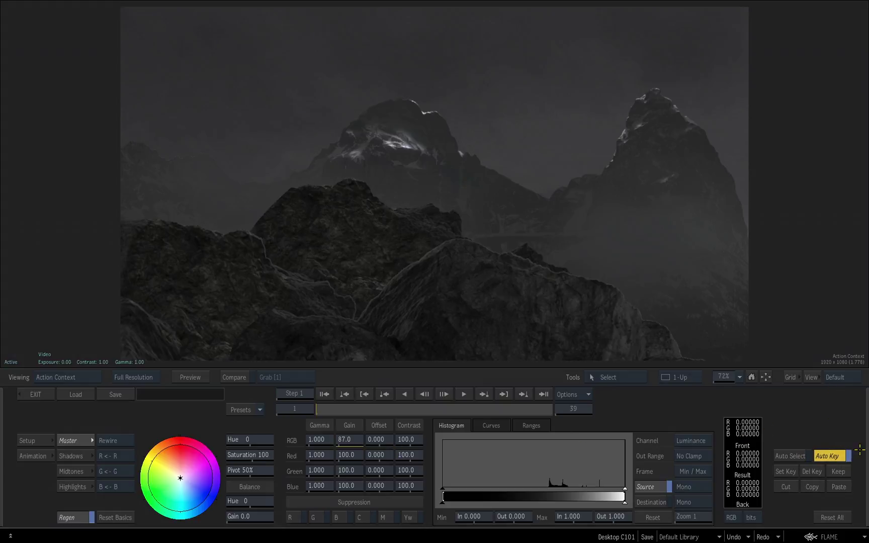
{"action": "mouse_move", "coordinate": [348, 439]}
{"action": "left_mouse_down"}
{"action": "mouse_move", "coordinate": [341, 439]}
{"action": "mouse_move", "coordinate": [357, 439]}
{"action": "left_mouse_up"}
{"action": "left_click", "coordinate": [357, 439]}
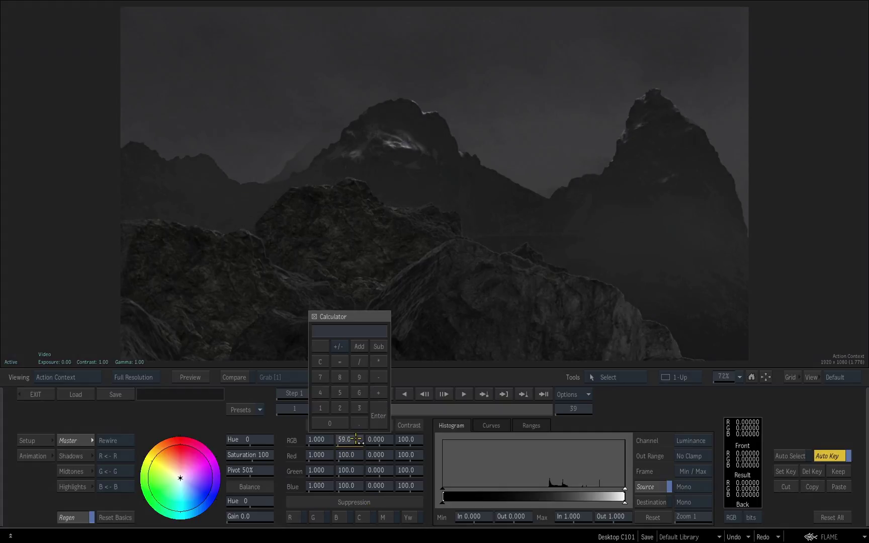
{"action": "left_click", "coordinate": [359, 394]}
{"action": "left_click", "coordinate": [336, 424]}
{"action": "left_click", "coordinate": [376, 422]}
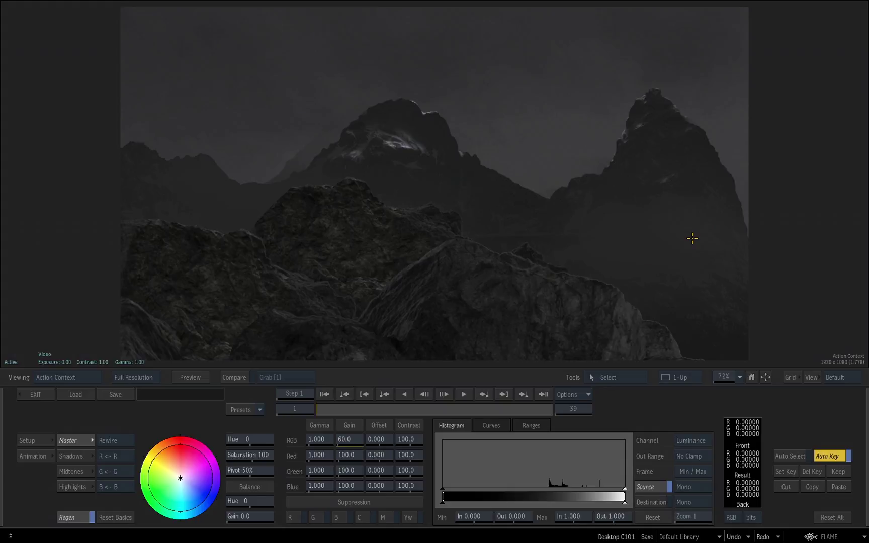
- Exit the colour corrector to the Action schematic and make the composite output active
{"action": "left_click", "coordinate": [35, 394]}
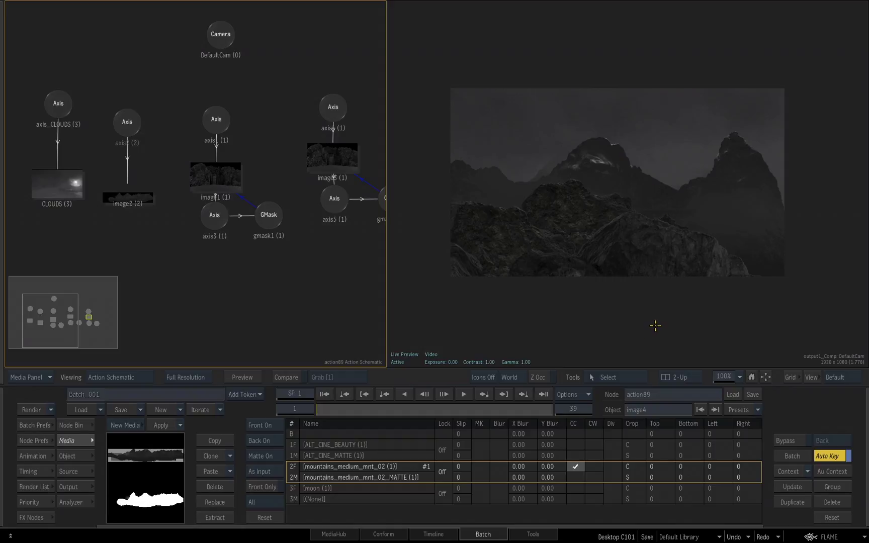
{"action": "left_click", "coordinate": [572, 314]}
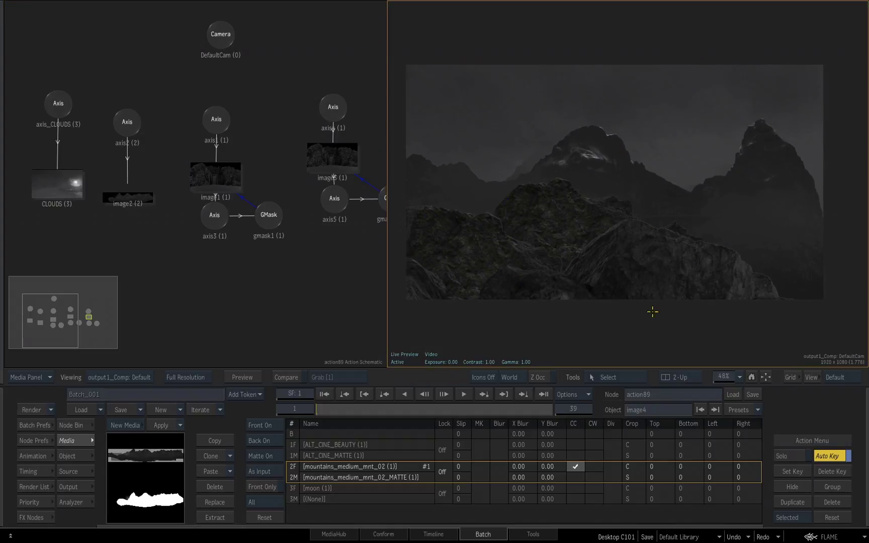
- Pan the Action schematic and nudge the image1 node into place, leaving room beneath it
{"action": "left_click", "coordinate": [333, 270]}
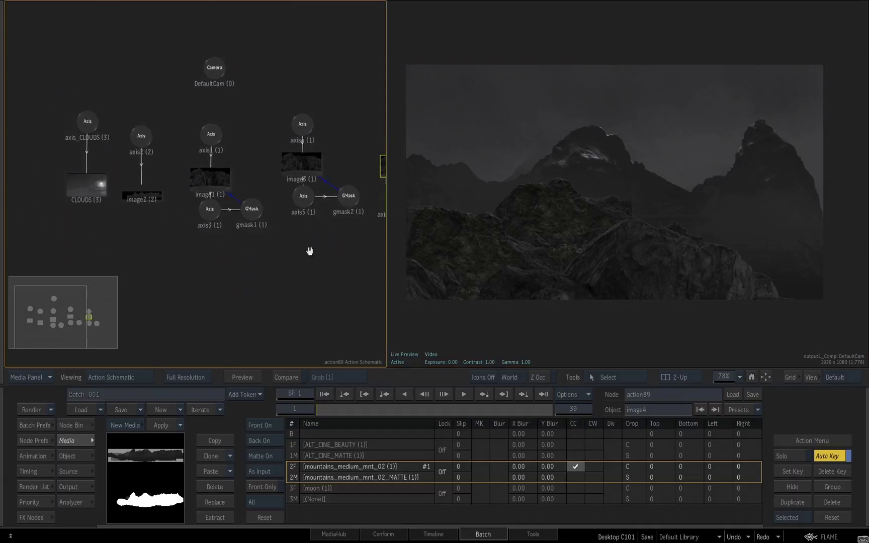
{"action": "left_click_drag", "start_coordinate": [255, 254], "coordinate": [248, 256]}
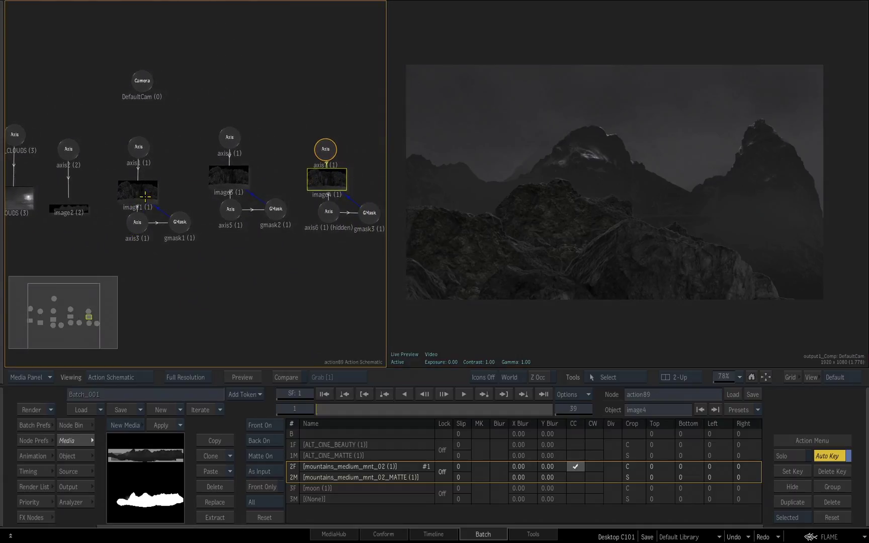
{"action": "left_click_drag", "start_coordinate": [145, 196], "coordinate": [135, 186]}
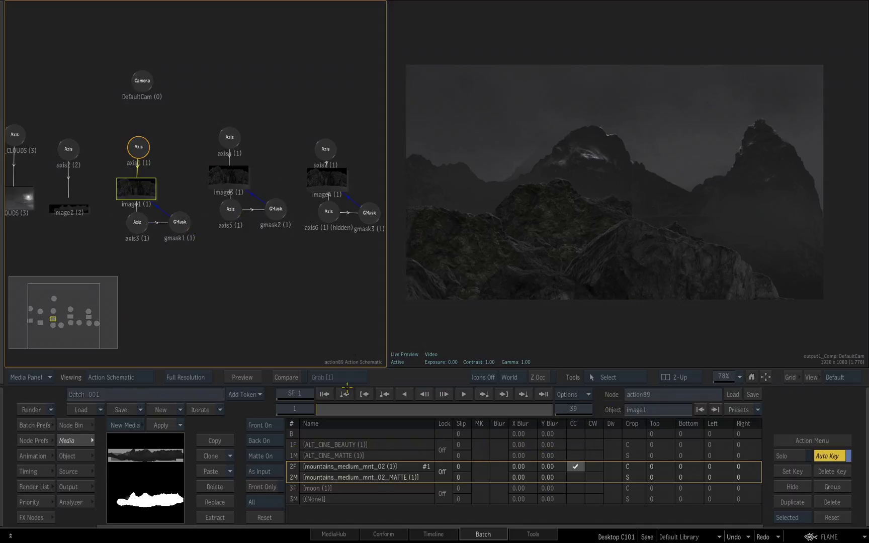
{"action": "left_click_drag", "start_coordinate": [135, 193], "coordinate": [136, 191]}
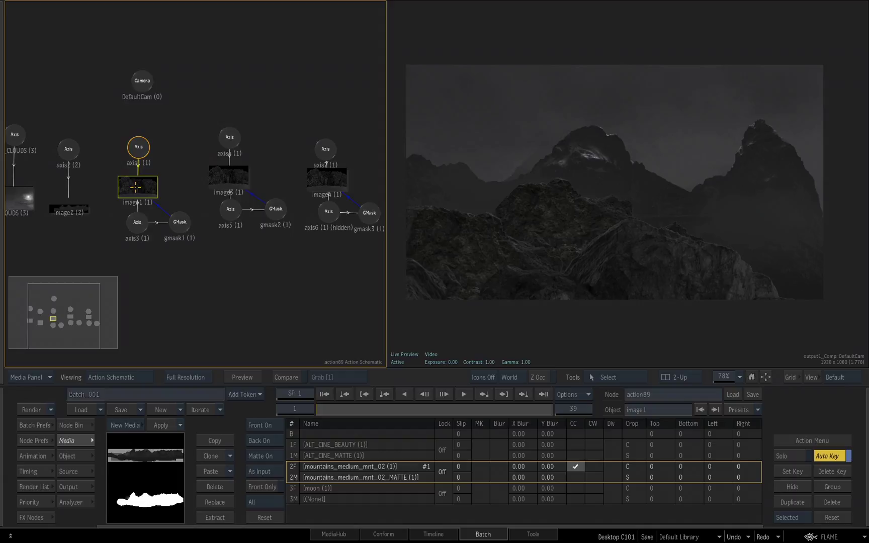
- Open the Matchbox browser from the Node Bin on the presets matchbox/shaders folder
{"action": "left_click", "coordinate": [71, 425]}
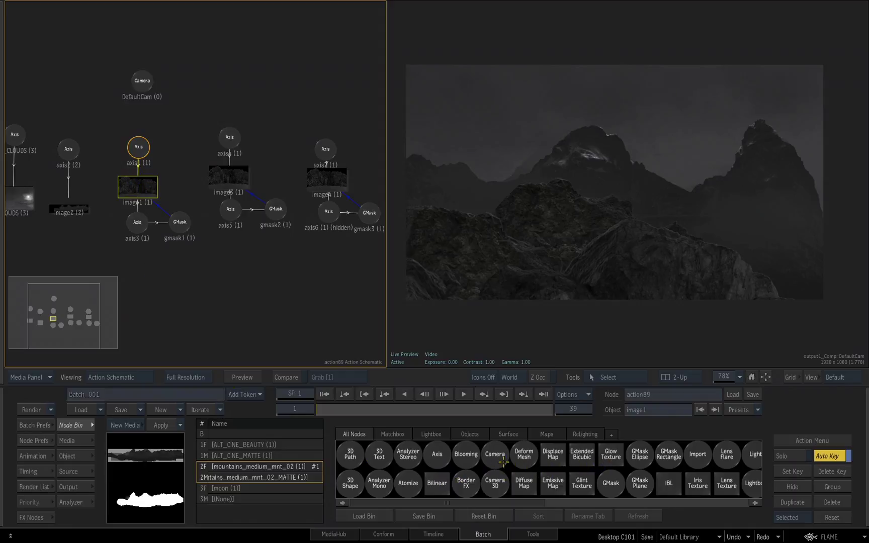
{"action": "scroll", "coordinate": [522, 456], "scroll_direction": "right", "scroll_amount": 3}
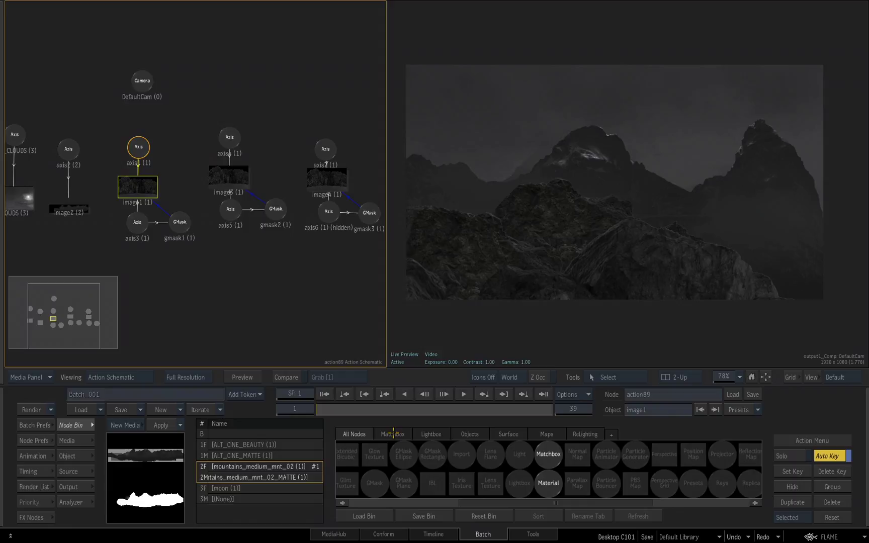
{"action": "left_click", "coordinate": [548, 453]}
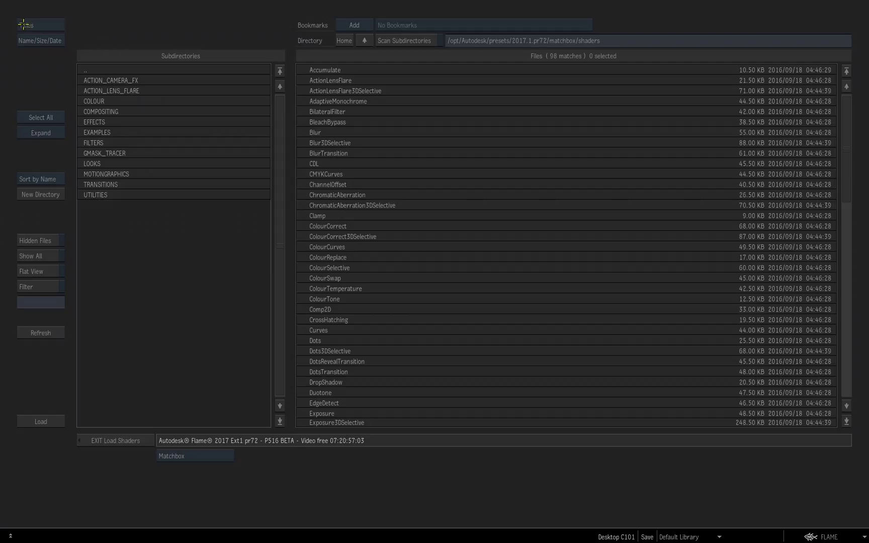
- Turn on shader thumbnails and load ColourCorrect from the COLOUR folder as Colour_Correct1
{"action": "left_click", "coordinate": [43, 24]}
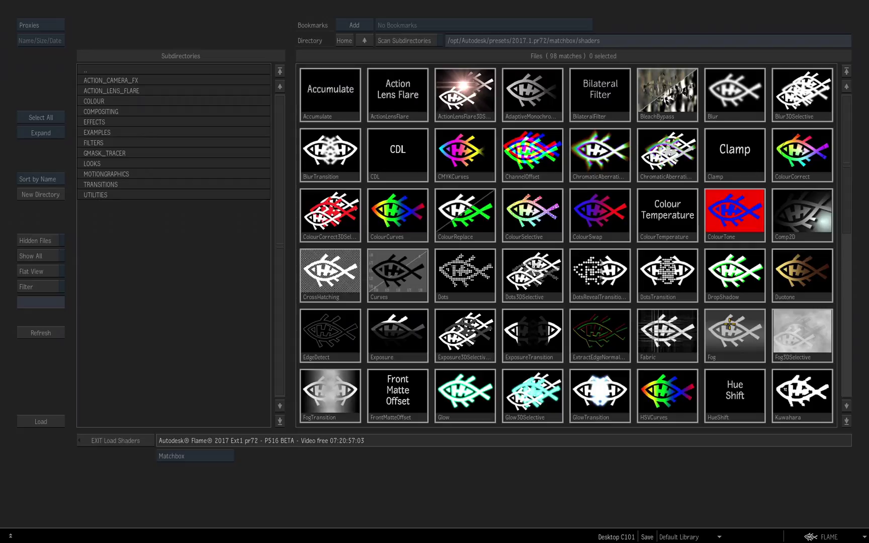
{"action": "left_click", "coordinate": [95, 101]}
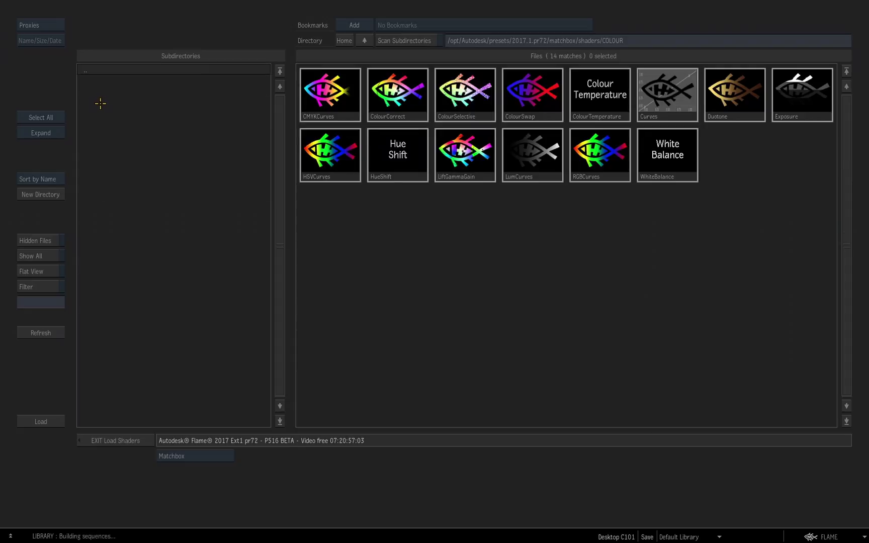
{"action": "double_click", "coordinate": [381, 117]}
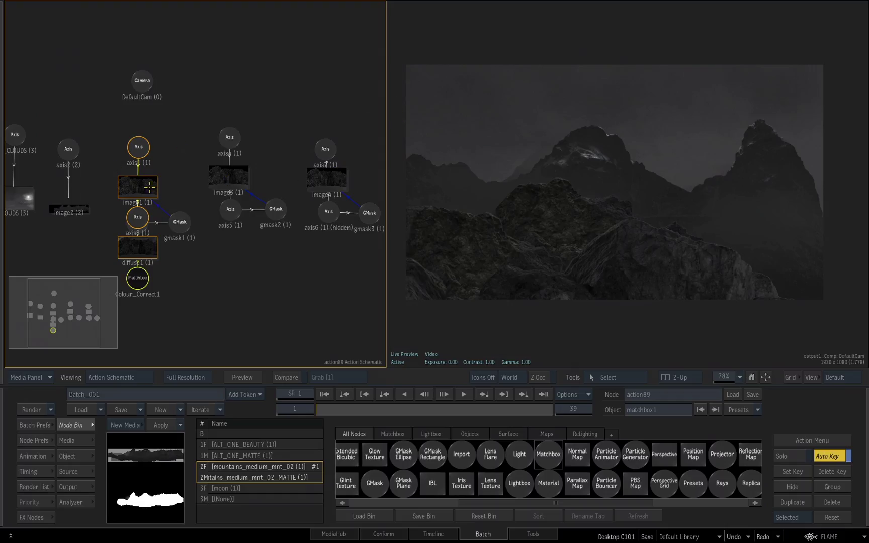
- Move axis8 and its children down-right, then show Colour_Correct1's colour settings
{"action": "left_click_drag", "start_coordinate": [137, 217], "coordinate": [167, 252]}
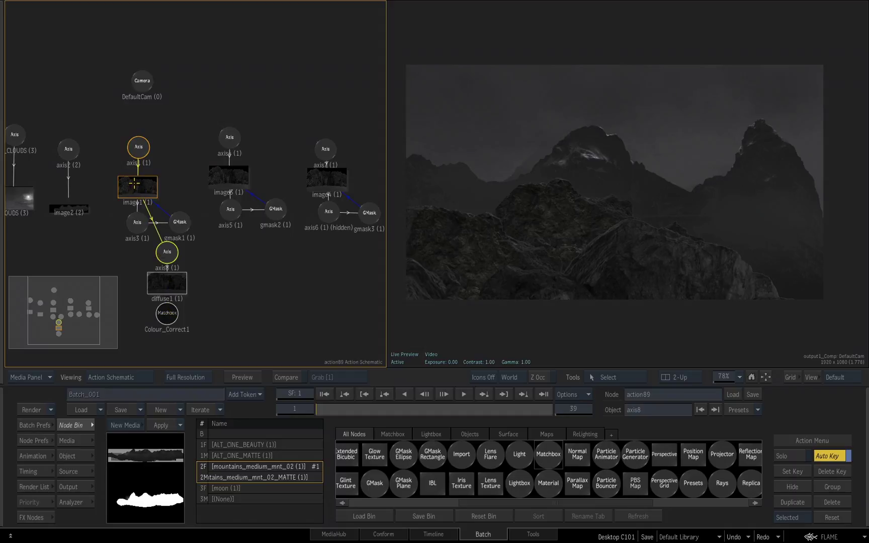
{"action": "left_click", "coordinate": [167, 314]}
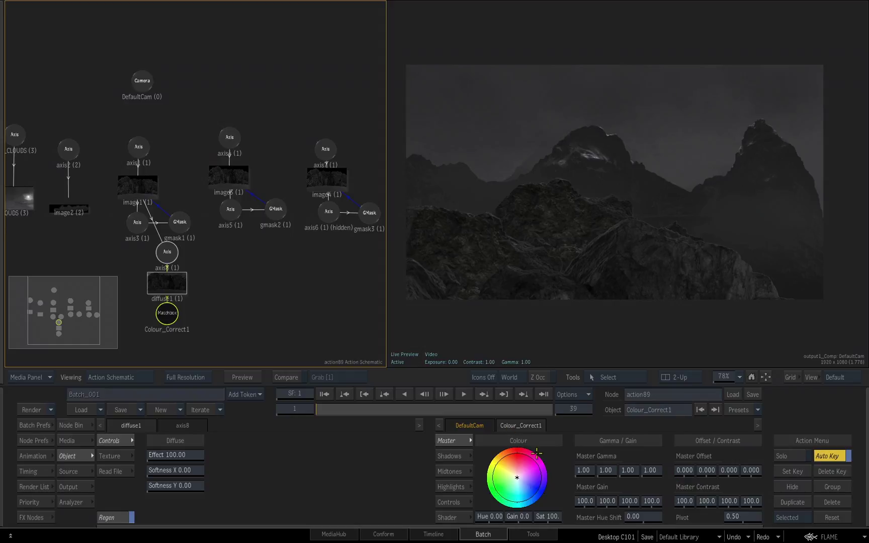
- Reset Colour_Correct1's colour wheel to neutral, then go through Shadows, Midtones and Highlights to Controls
{"action": "mouse_move", "coordinate": [514, 481]}
{"action": "left_mouse_down"}
{"action": "mouse_move", "coordinate": [513, 464]}
{"action": "mouse_move", "coordinate": [497, 494]}
{"action": "mouse_move", "coordinate": [545, 479]}
{"action": "mouse_move", "coordinate": [528, 465]}
{"action": "mouse_move", "coordinate": [496, 490]}
{"action": "mouse_move", "coordinate": [522, 495]}
{"action": "mouse_move", "coordinate": [523, 470]}
{"action": "mouse_move", "coordinate": [530, 475]}
{"action": "left_mouse_up"}
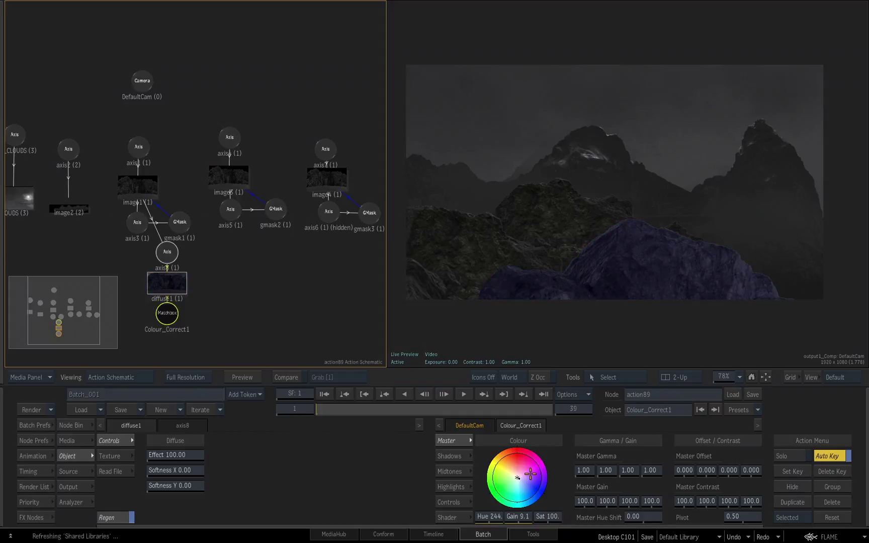
{"action": "left_click", "coordinate": [528, 479], "text": "ctrl"}
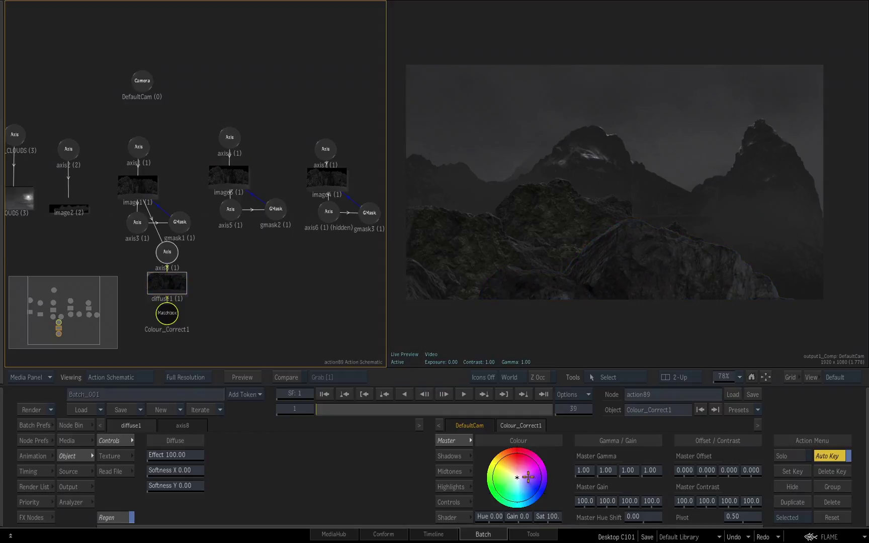
{"action": "left_click", "coordinate": [458, 456]}
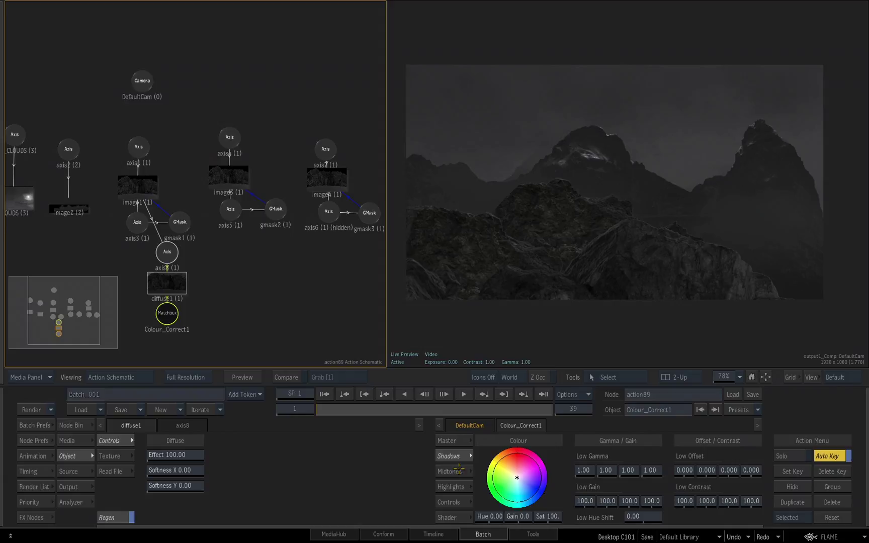
{"action": "left_click", "coordinate": [452, 473]}
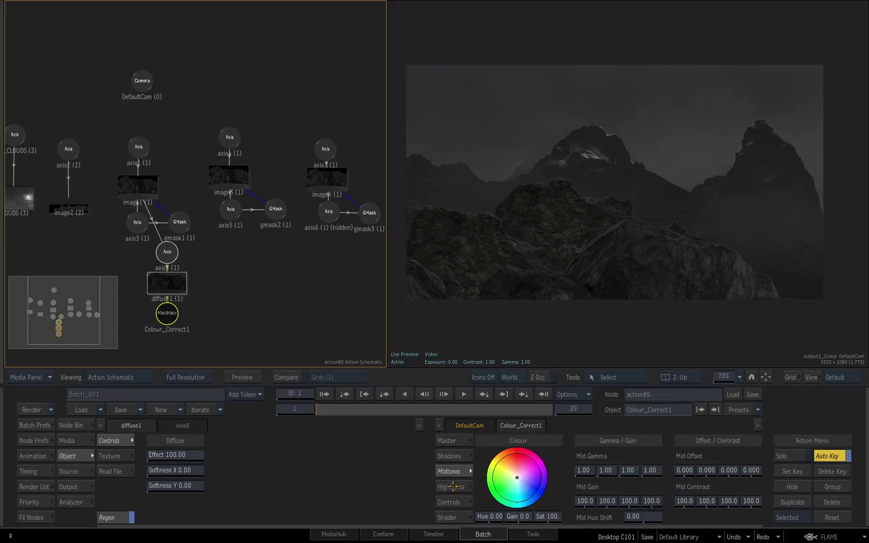
{"action": "left_click", "coordinate": [451, 486]}
{"action": "left_click", "coordinate": [451, 501]}
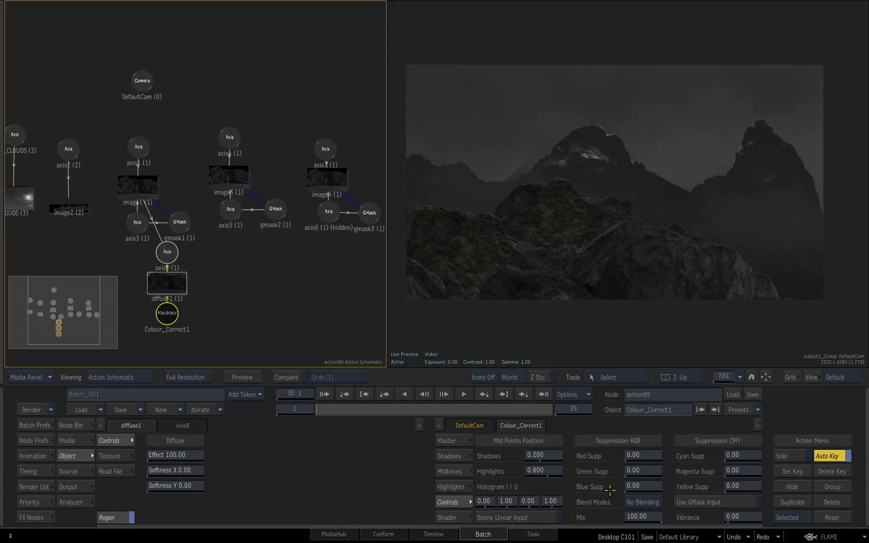
- Disable Auto Key and set Colour_Correct1's histogram input low to 0.04
{"action": "left_click", "coordinate": [824, 456]}
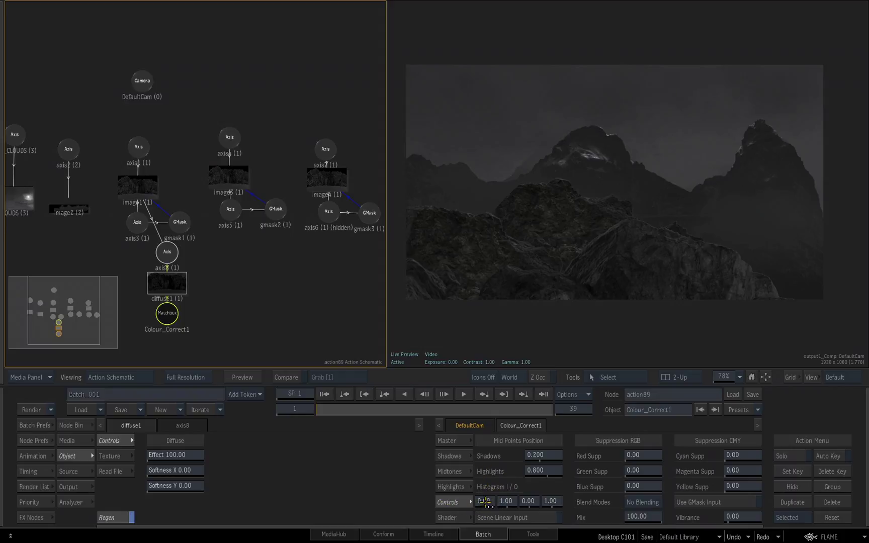
{"action": "left_click_drag", "start_coordinate": [484, 501], "coordinate": [490, 500]}
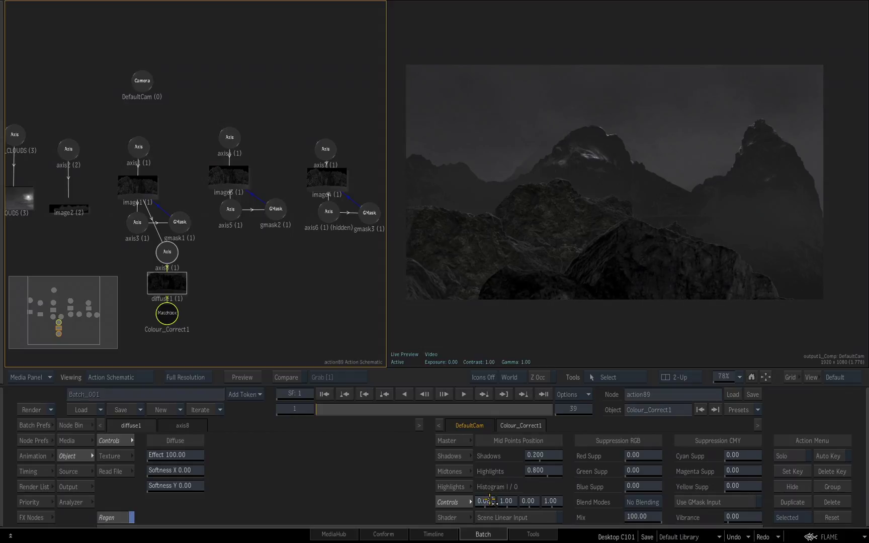
{"action": "mouse_move", "coordinate": [489, 499]}
{"action": "left_mouse_down"}
{"action": "mouse_move", "coordinate": [516, 498]}
{"action": "mouse_move", "coordinate": [483, 503]}
{"action": "mouse_move", "coordinate": [499, 502]}
{"action": "left_mouse_up"}
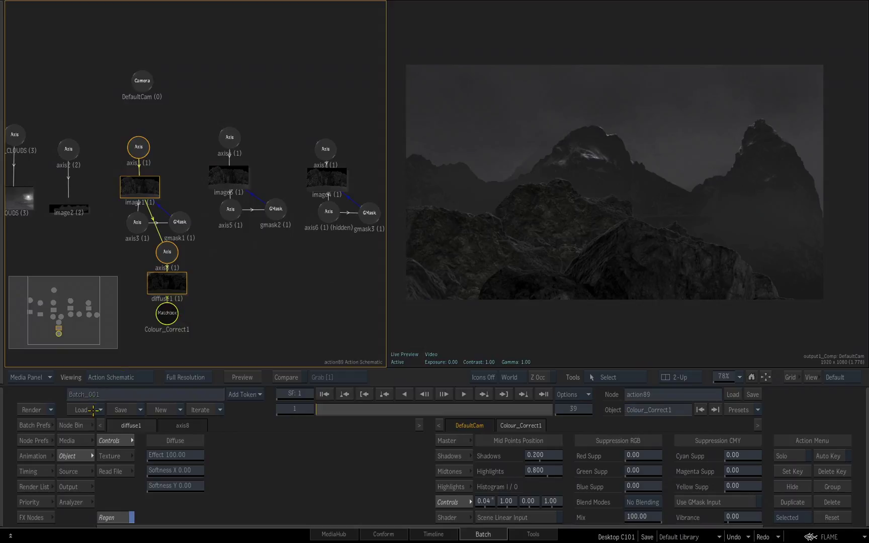
- With the Node Bin shown, reposition diffuse1 and image1, then reselect diffuse1
{"action": "left_click", "coordinate": [73, 425]}
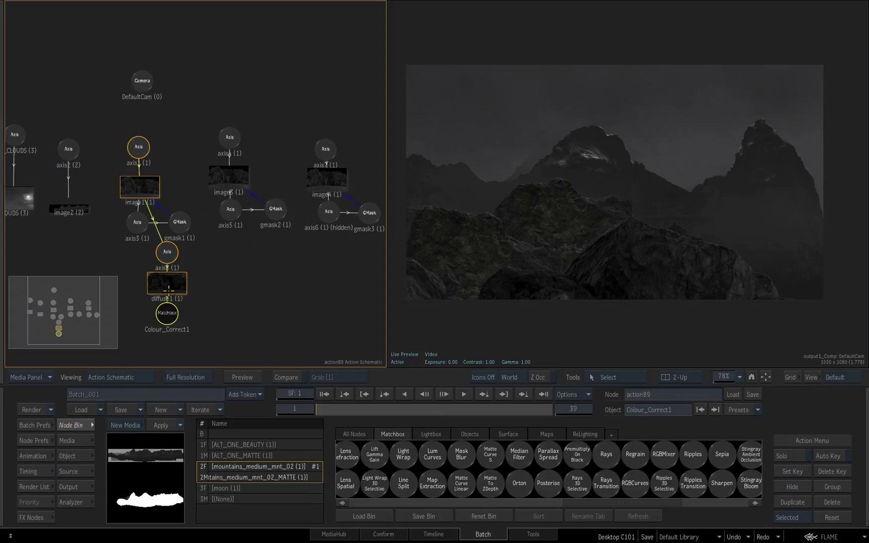
{"action": "mouse_move", "coordinate": [158, 290]}
{"action": "left_mouse_down"}
{"action": "mouse_move", "coordinate": [169, 286]}
{"action": "mouse_move", "coordinate": [169, 296]}
{"action": "left_mouse_up"}
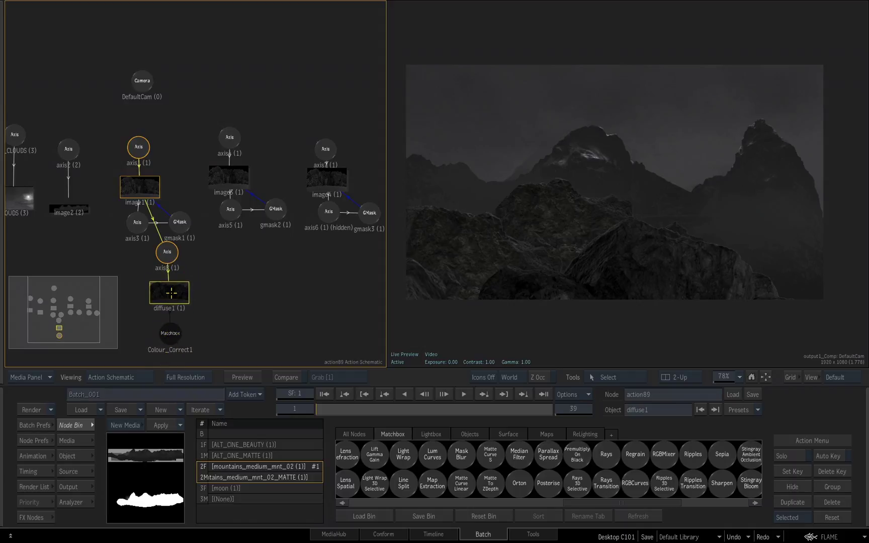
{"action": "left_click", "coordinate": [146, 192]}
{"action": "left_click_drag", "start_coordinate": [146, 191], "coordinate": [147, 191]}
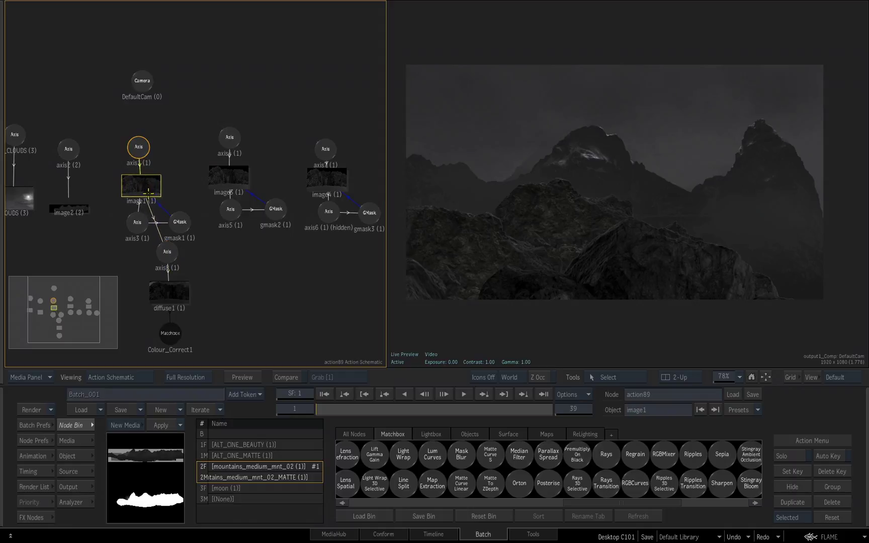
{"action": "left_click", "coordinate": [169, 303]}
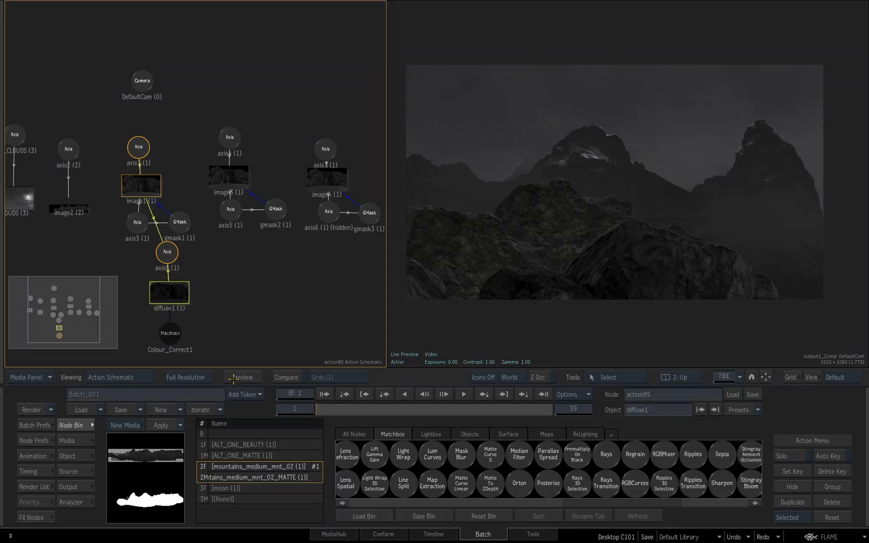
- Add a Parallax Spread matchbox from the Matchbox list to diffuse1
{"action": "left_click", "coordinate": [352, 434]}
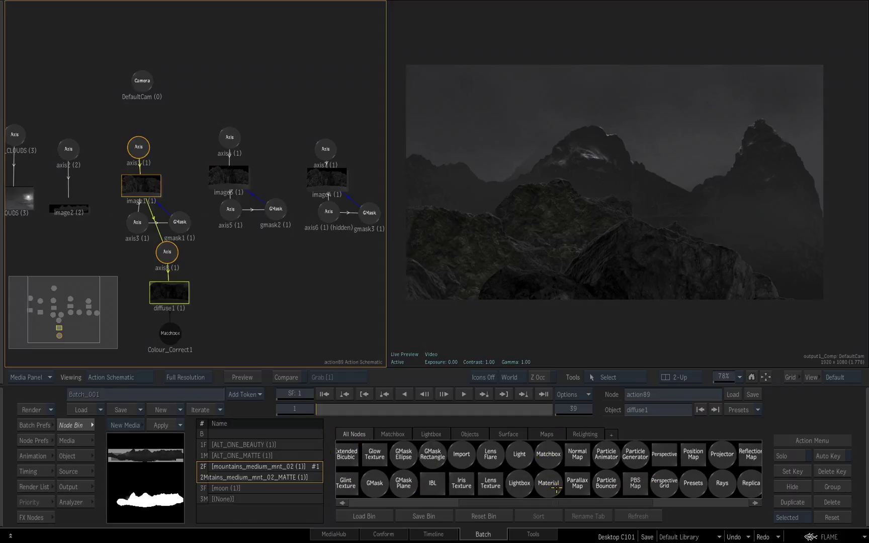
{"action": "left_click", "coordinate": [387, 433]}
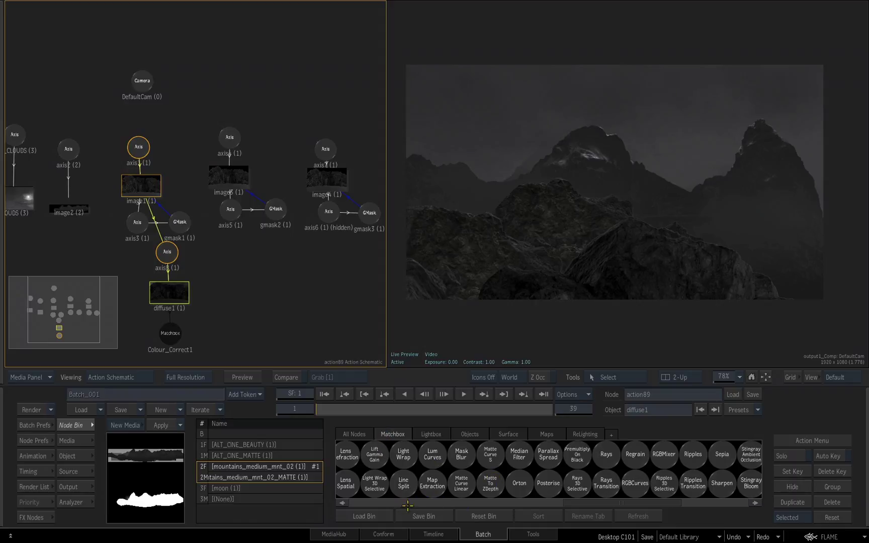
{"action": "left_click_drag", "start_coordinate": [407, 503], "coordinate": [591, 505]}
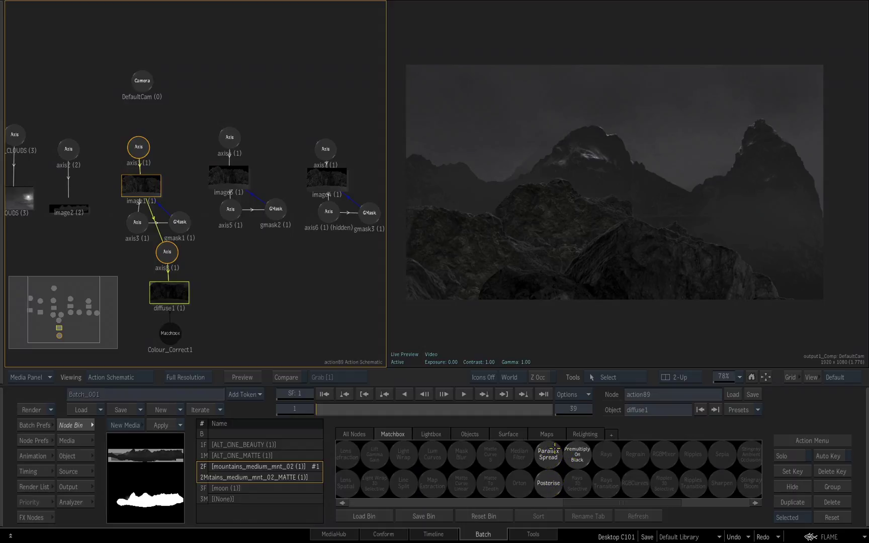
{"action": "double_click", "coordinate": [554, 446]}
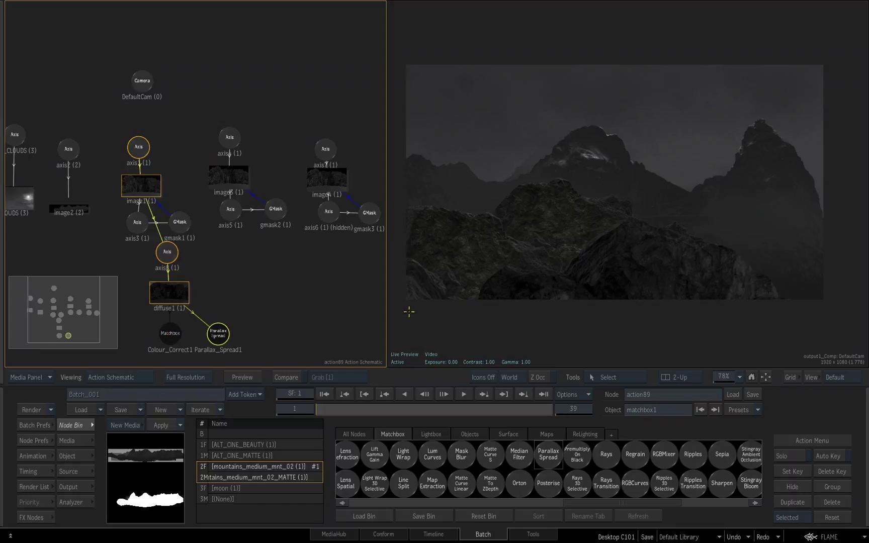
- Zoom the viewer into the rock edges and show Parallax_Spread1's default settings
{"action": "left_click", "coordinate": [633, 257]}
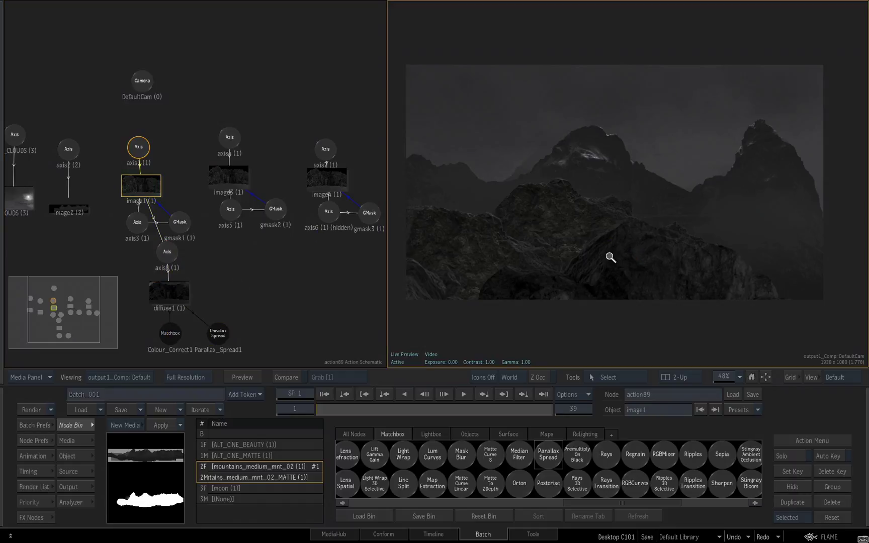
{"action": "left_click_drag", "start_coordinate": [640, 249], "coordinate": [607, 97]}
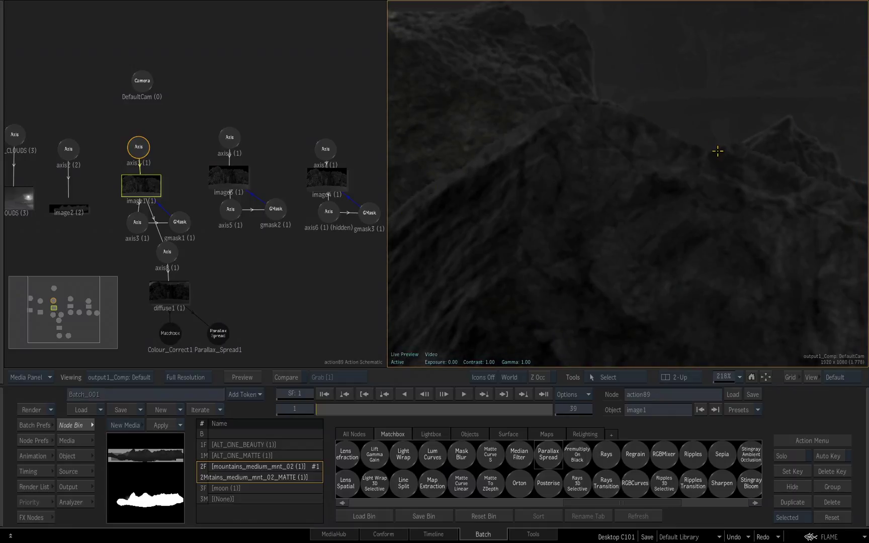
{"action": "left_click", "coordinate": [211, 335]}
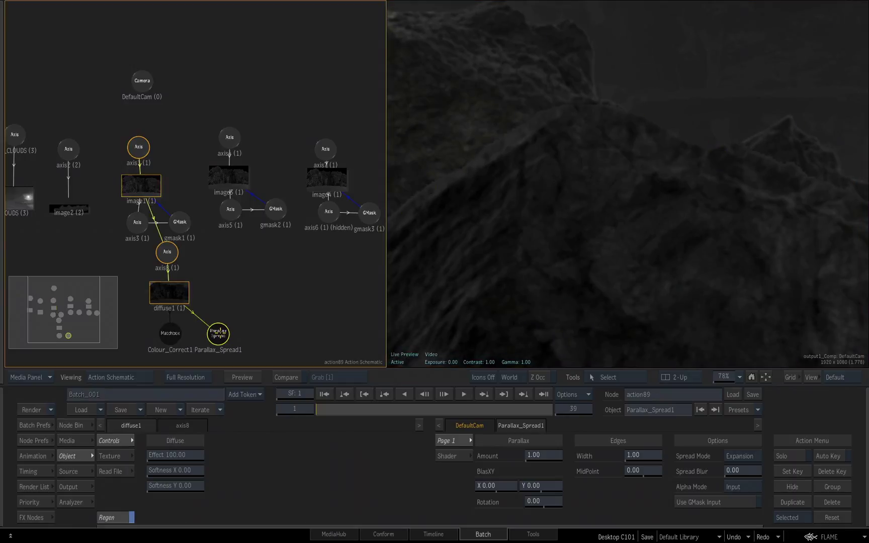
{"action": "left_click", "coordinate": [551, 456]}
{"action": "left_click", "coordinate": [570, 431]}
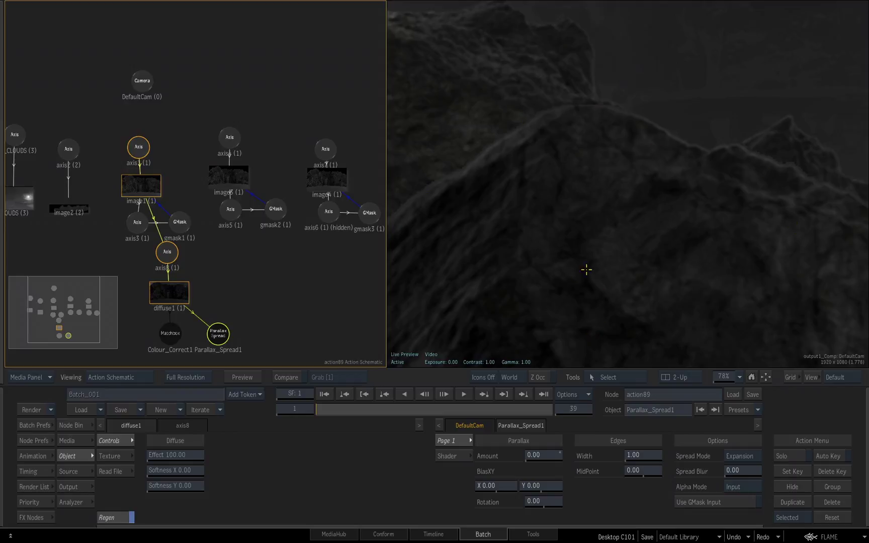
{"action": "left_click", "coordinate": [546, 455]}
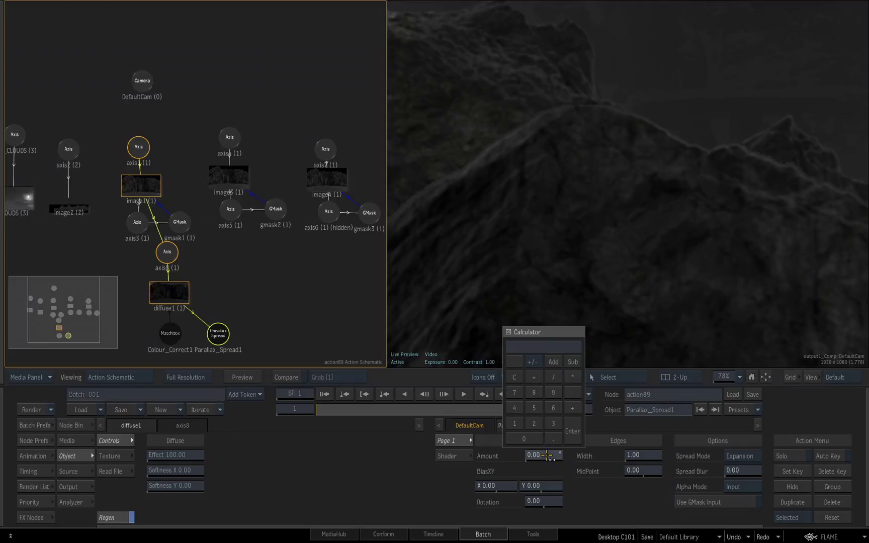
{"action": "left_click", "coordinate": [516, 423]}
{"action": "left_click", "coordinate": [572, 431]}
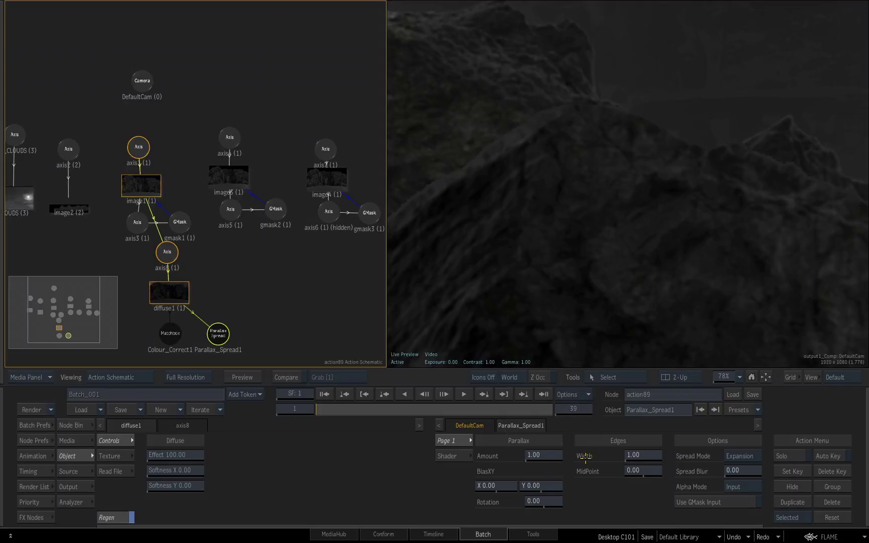
{"action": "mouse_move", "coordinate": [537, 455]}
{"action": "left_mouse_down"}
{"action": "mouse_move", "coordinate": [529, 457]}
{"action": "mouse_move", "coordinate": [541, 455]}
{"action": "left_mouse_up"}
{"action": "left_click", "coordinate": [540, 455]}
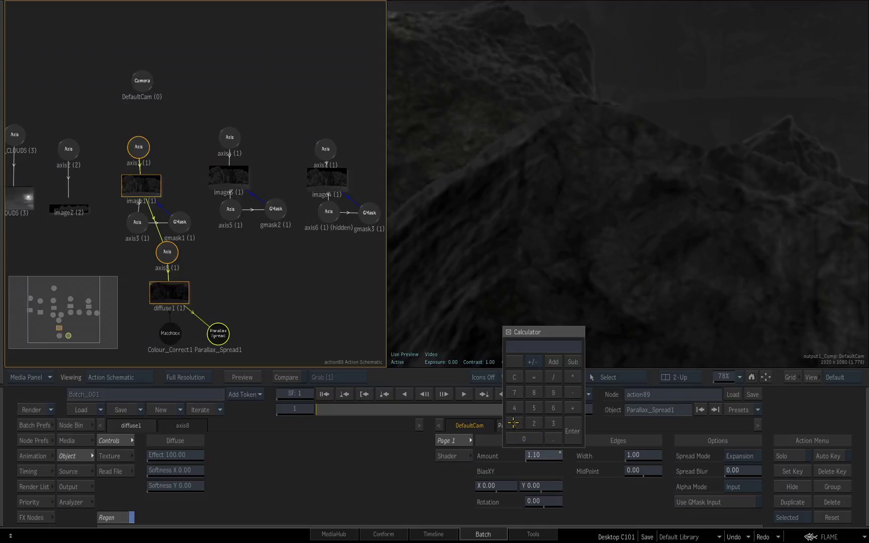
{"action": "left_click", "coordinate": [562, 433]}
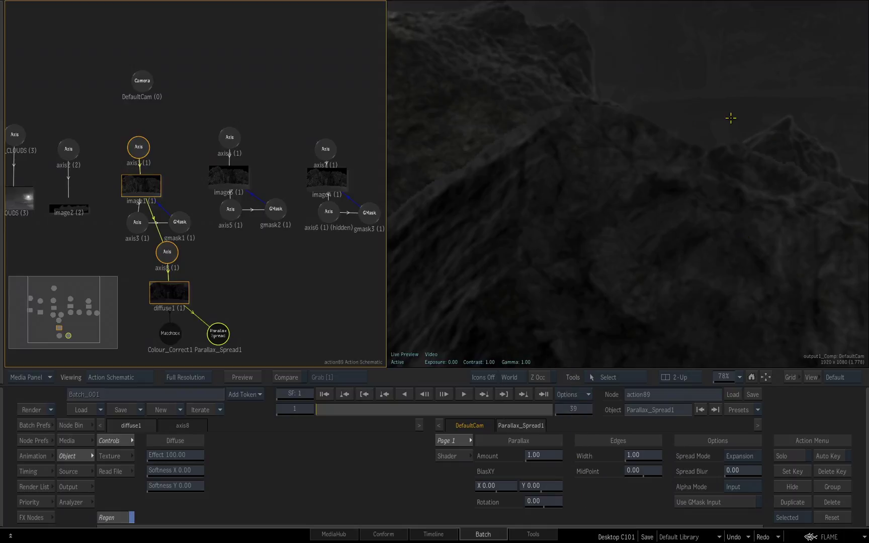
{"action": "left_click", "coordinate": [676, 208]}
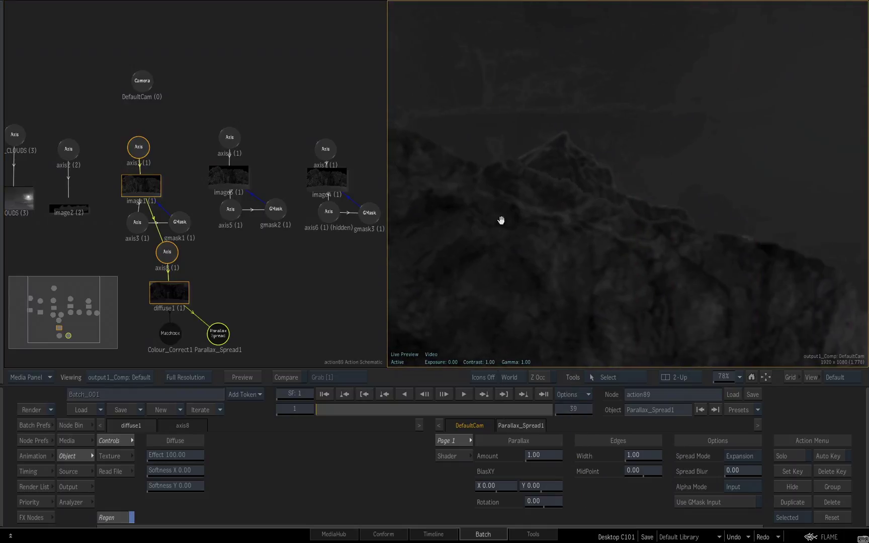
{"action": "left_click_drag", "start_coordinate": [500, 218], "coordinate": [574, 226]}
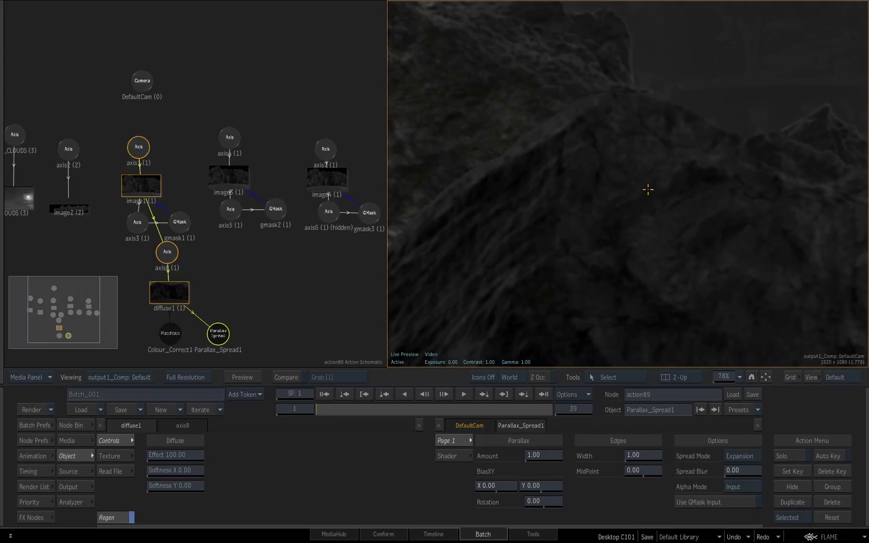
- Zoom out and fit the full mountain frame in the viewer
{"action": "left_click_drag", "start_coordinate": [624, 225], "coordinate": [547, 270]}
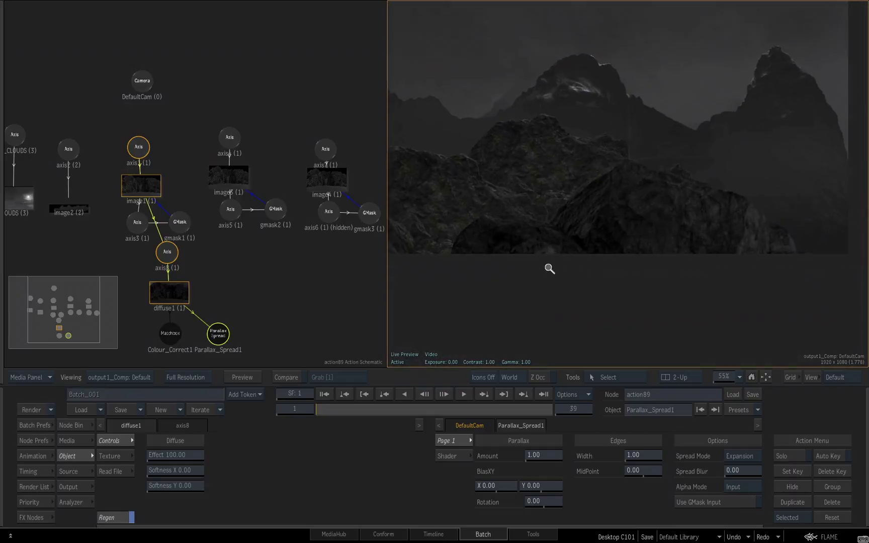
{"action": "left_click_drag", "start_coordinate": [607, 194], "coordinate": [603, 257]}
{"action": "left_click", "coordinate": [765, 377]}
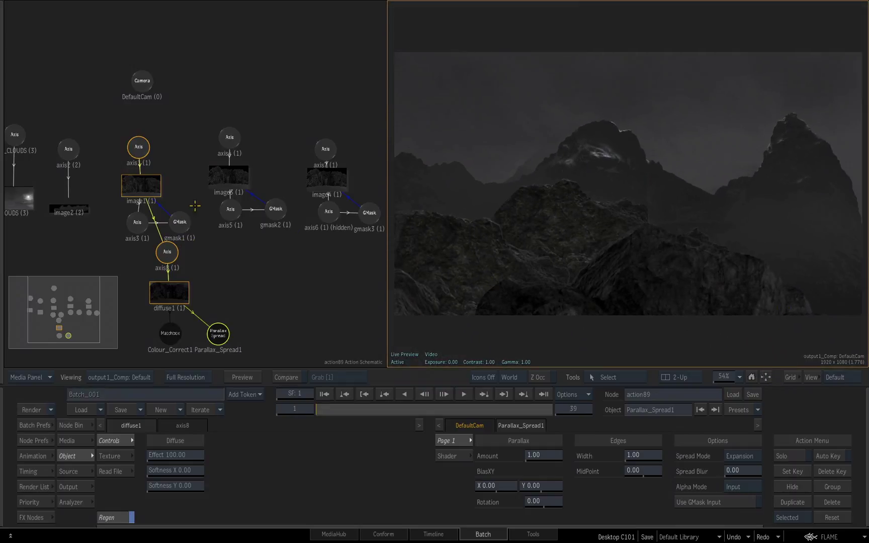
- Move the axis8 chain up-left under image1 and pan the schematic toward the other layers
{"action": "left_click", "coordinate": [165, 254]}
{"action": "mouse_move", "coordinate": [165, 254]}
{"action": "left_mouse_down"}
{"action": "mouse_move", "coordinate": [106, 226]}
{"action": "mouse_move", "coordinate": [169, 244]}
{"action": "mouse_move", "coordinate": [156, 239]}
{"action": "left_mouse_up"}
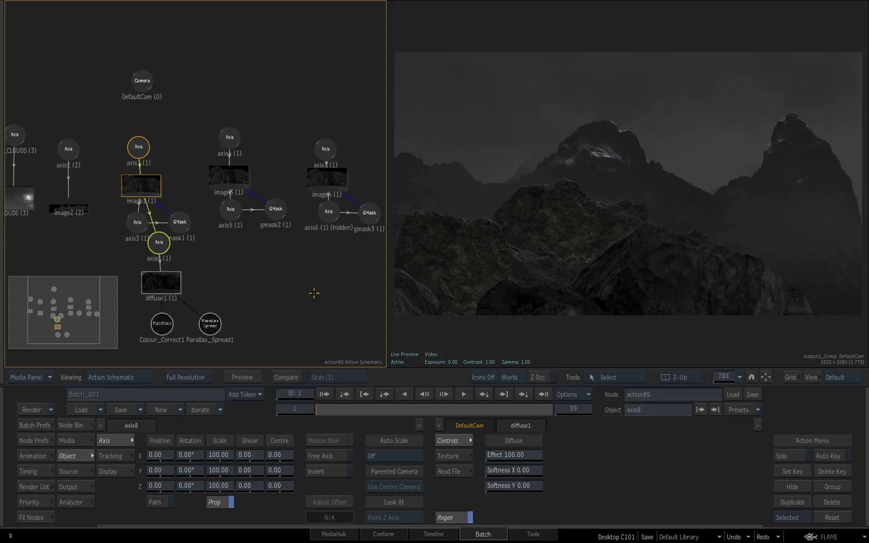
{"action": "left_click_drag", "start_coordinate": [299, 271], "coordinate": [247, 258]}
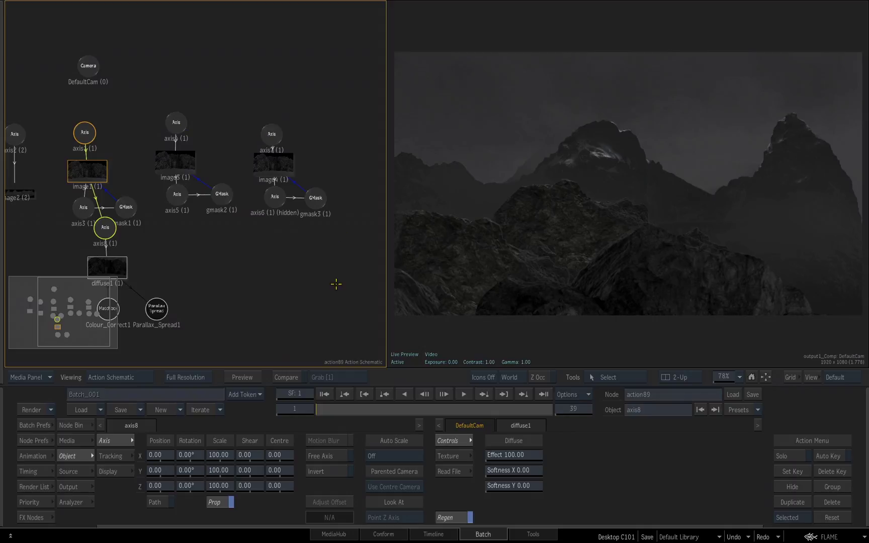
- Hide the image3 rock layer and nudge its node slightly upward
{"action": "left_click", "coordinate": [163, 165]}
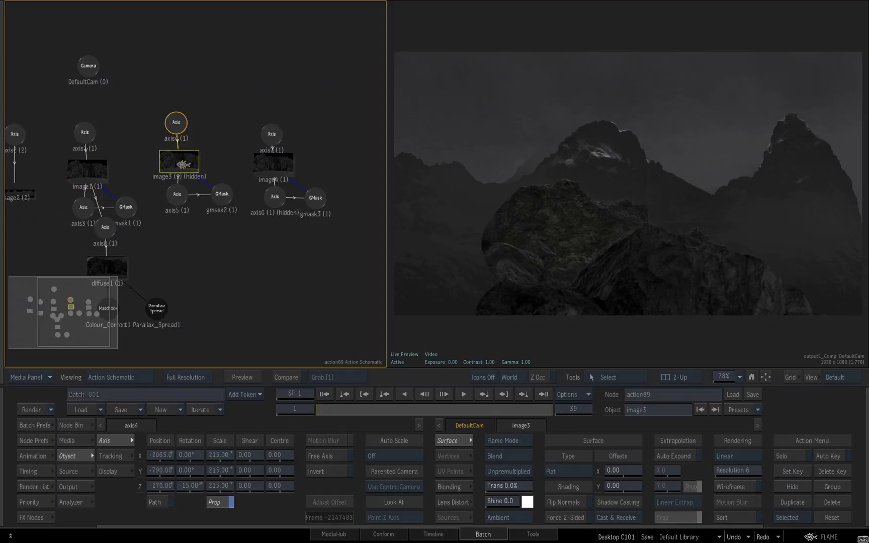
{"action": "key", "text": "h"}
{"action": "key", "text": "h"}
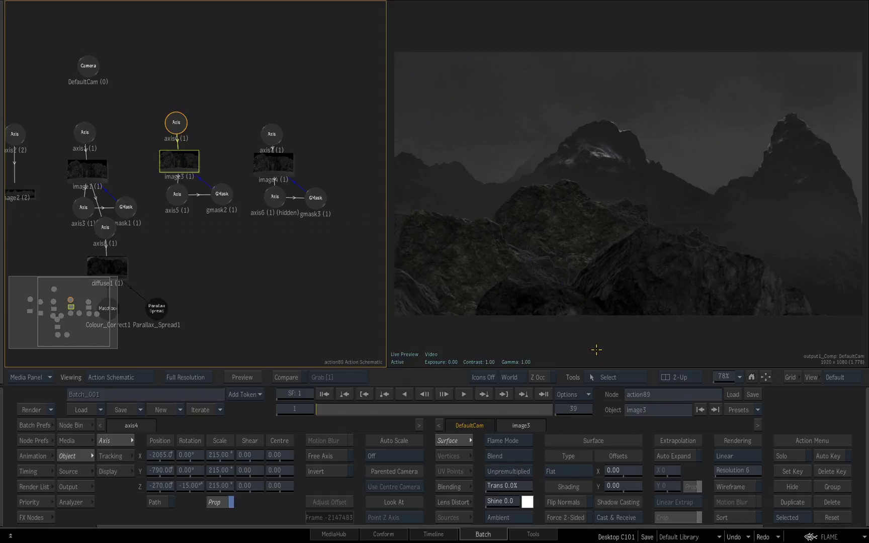
{"action": "left_click_drag", "start_coordinate": [178, 162], "coordinate": [178, 160]}
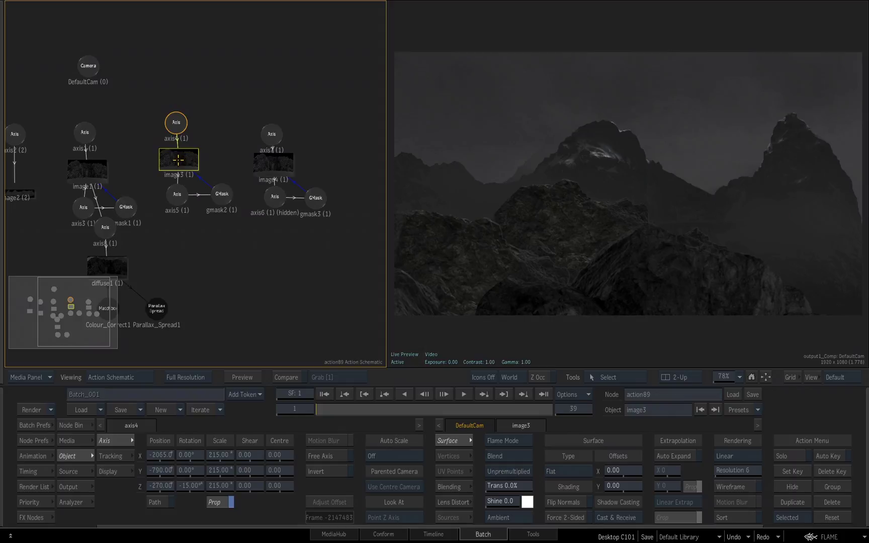
- Add a Colour Correct matchbox to image3, move the axis9 chain down-right, and show Colour_Correct2's settings
{"action": "left_click", "coordinate": [71, 424]}
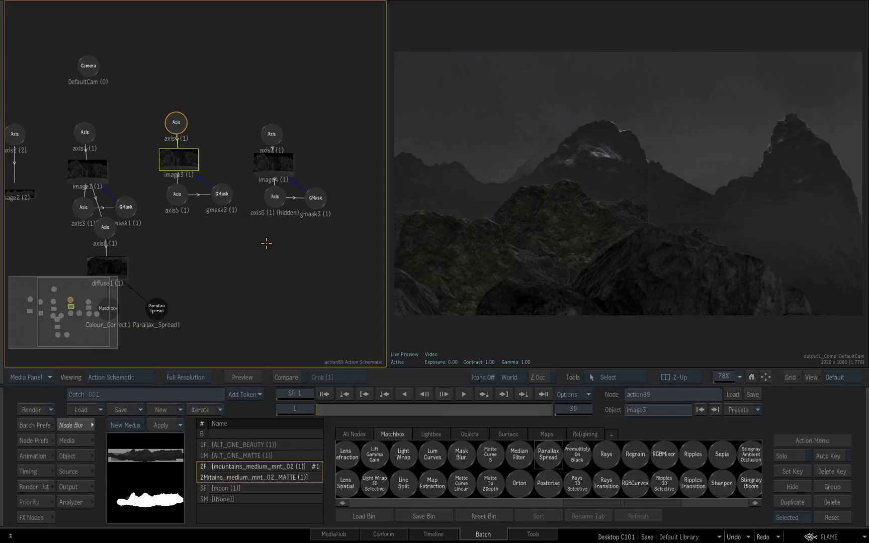
{"action": "scroll", "coordinate": [513, 460], "scroll_direction": "up", "scroll_amount": 5}
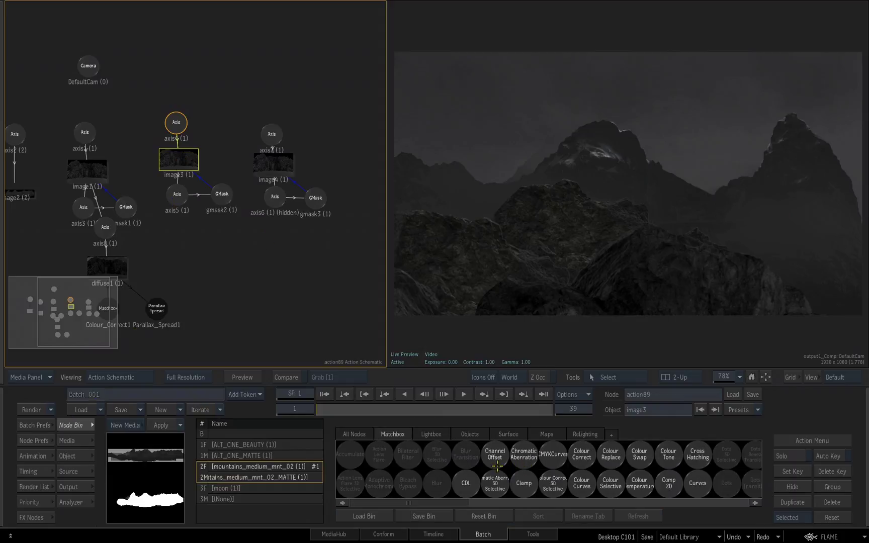
{"action": "left_click", "coordinate": [581, 451]}
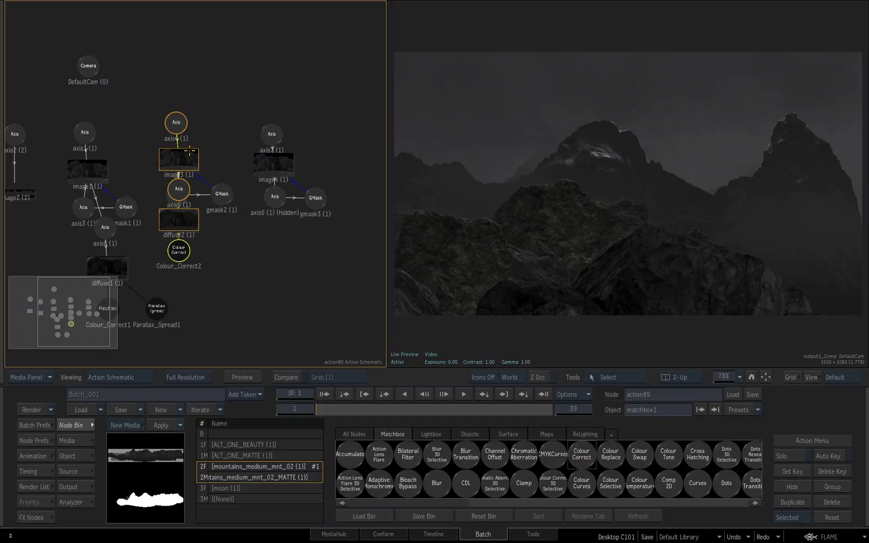
{"action": "left_click_drag", "start_coordinate": [178, 189], "coordinate": [205, 228]}
{"action": "double_click", "coordinate": [204, 290]}
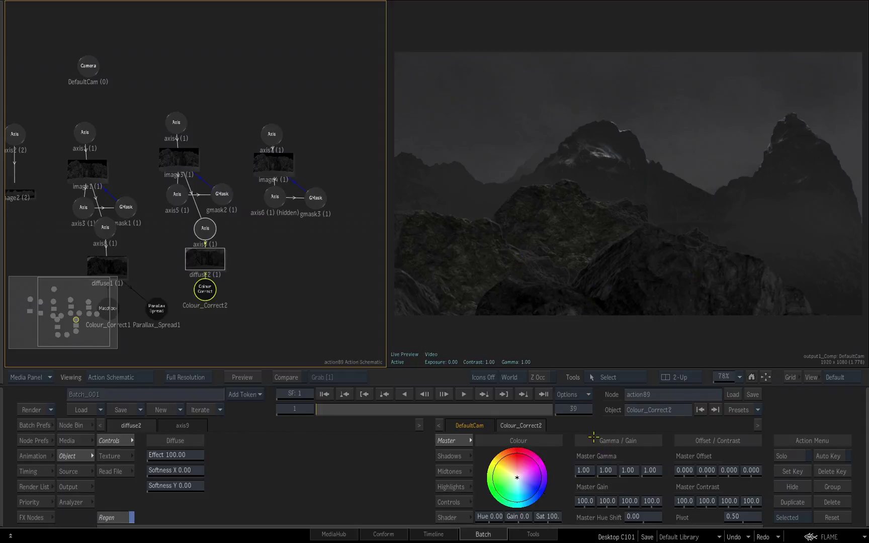
- Set Colour_Correct2's master gamma to exactly 0.80
{"action": "left_click_drag", "start_coordinate": [584, 470], "coordinate": [568, 474]}
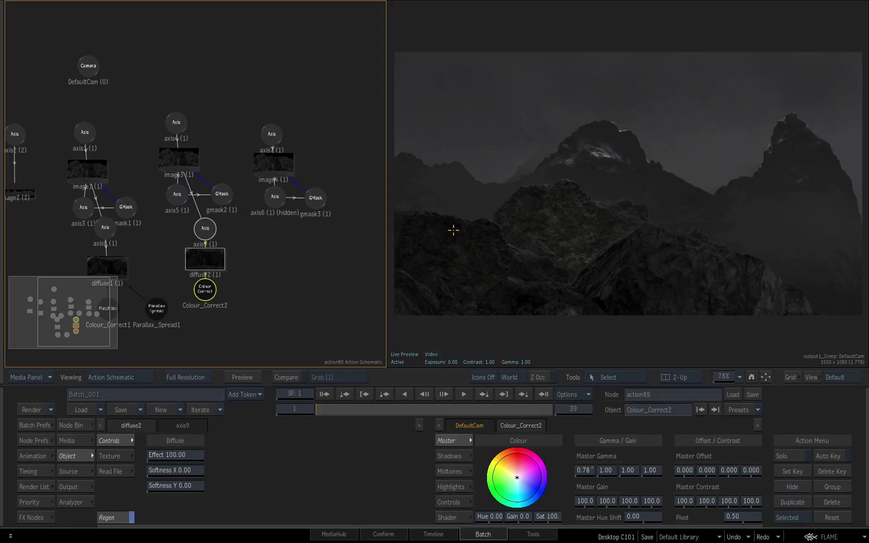
{"action": "left_click", "coordinate": [584, 470]}
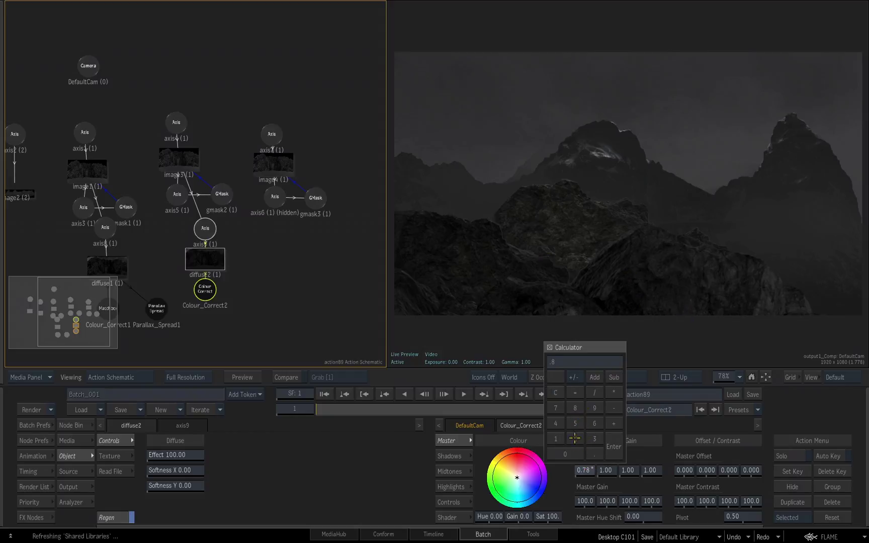
{"action": "type", "text": "0"}
{"action": "left_click", "coordinate": [614, 441]}
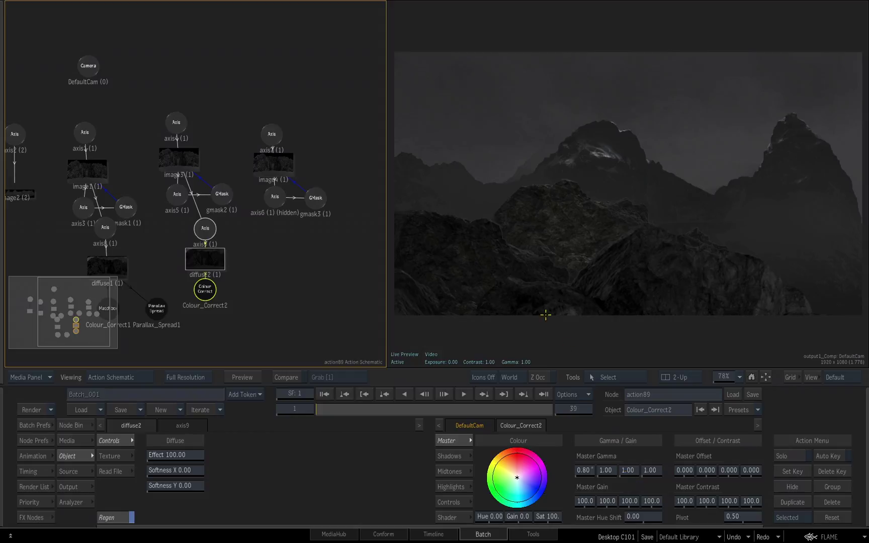
- Duplicate Parallax_Spread1 as Parallax_Spread2 beside the second rock layer and link diffuse2 to it
{"action": "left_click_drag", "start_coordinate": [156, 308], "coordinate": [158, 301]}
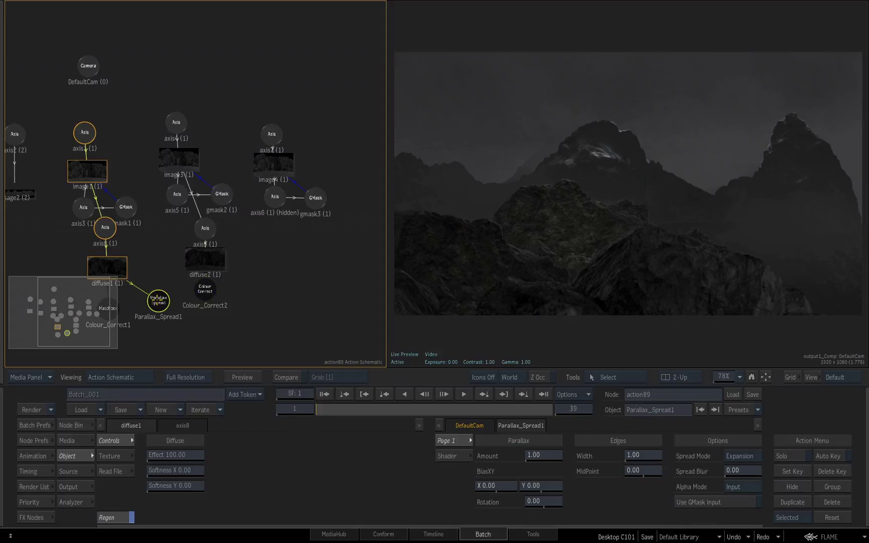
{"action": "right_click", "coordinate": [160, 304]}
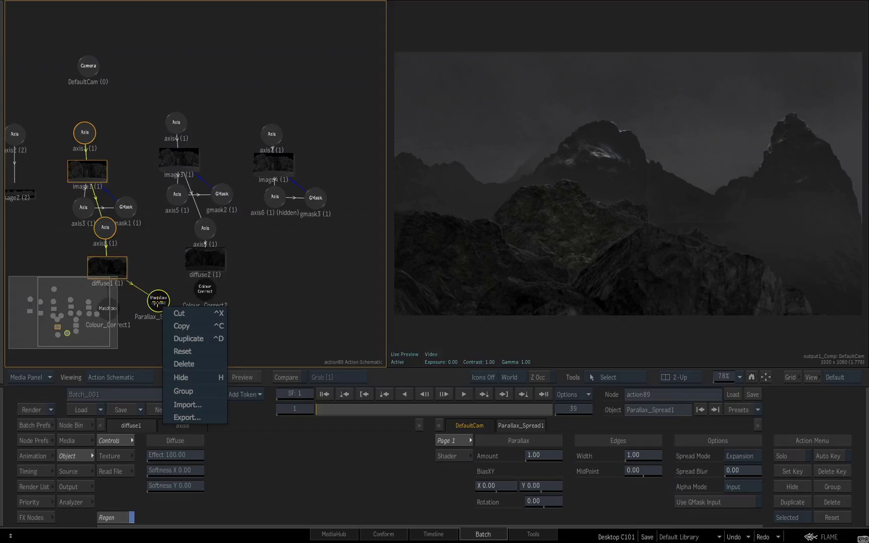
{"action": "left_click", "coordinate": [188, 338]}
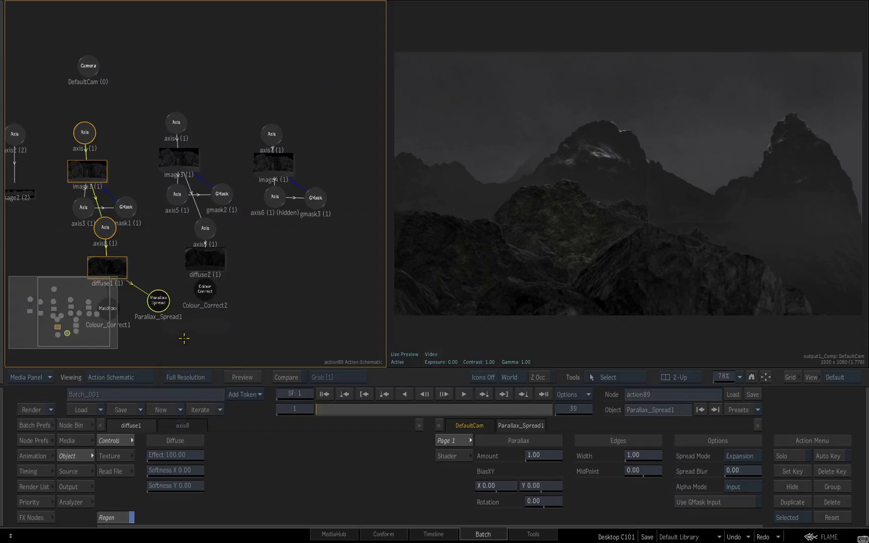
{"action": "left_click", "coordinate": [210, 300]}
{"action": "left_click_drag", "start_coordinate": [209, 300], "coordinate": [265, 295]}
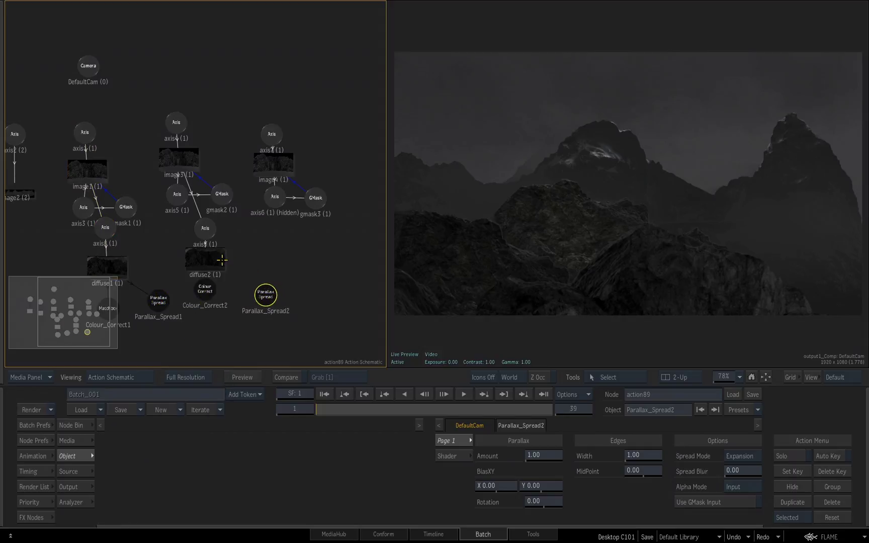
{"action": "left_click_drag", "start_coordinate": [221, 260], "coordinate": [264, 297]}
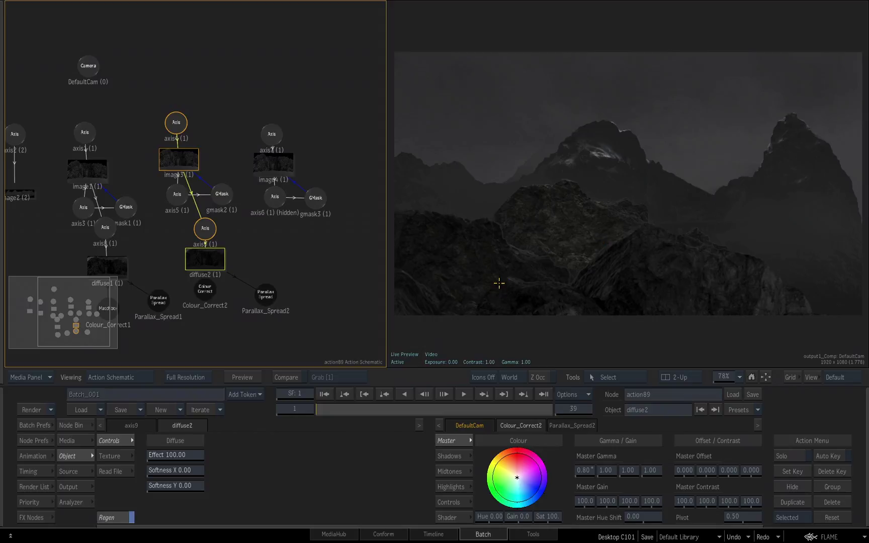
- Zoom in on the rock edge and raise Parallax_Spread2's Amount to 2.00
{"action": "left_click_drag", "start_coordinate": [491, 267], "coordinate": [663, 223]}
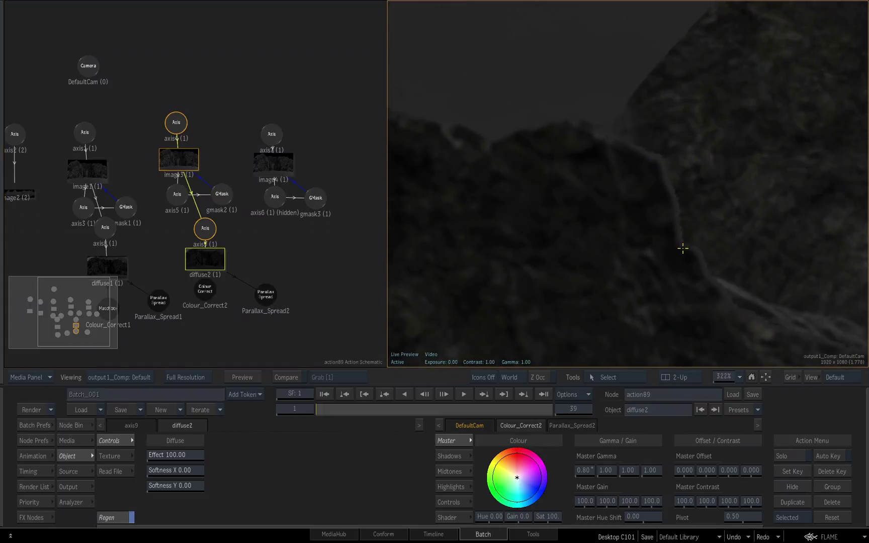
{"action": "left_click", "coordinate": [265, 295]}
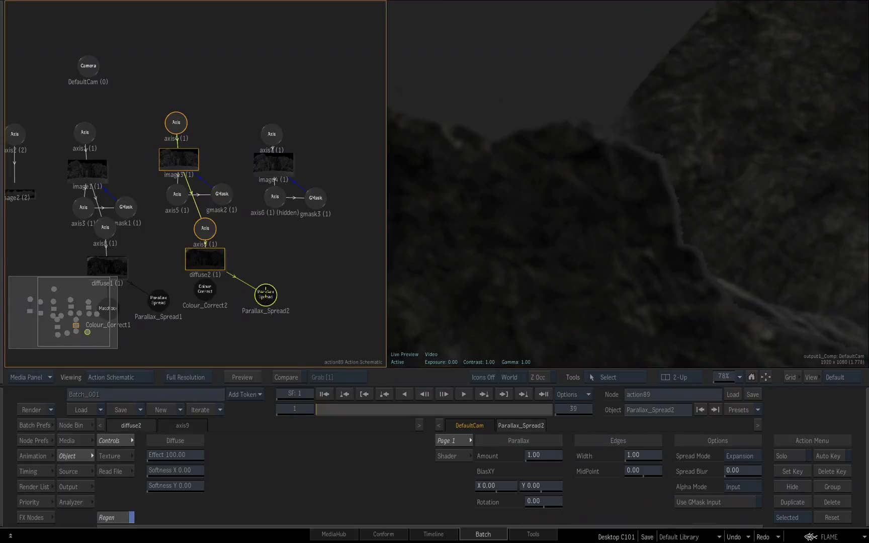
{"action": "left_click_drag", "start_coordinate": [545, 454], "coordinate": [573, 452]}
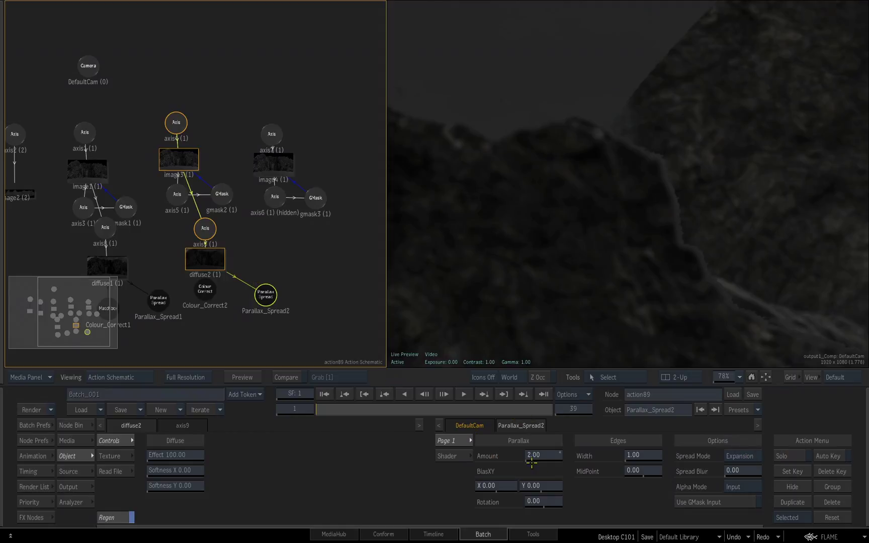
{"action": "scroll", "coordinate": [546, 269], "scroll_direction": "up", "scroll_amount": 5}
{"action": "scroll", "coordinate": [546, 269], "scroll_direction": "down", "scroll_amount": 5}
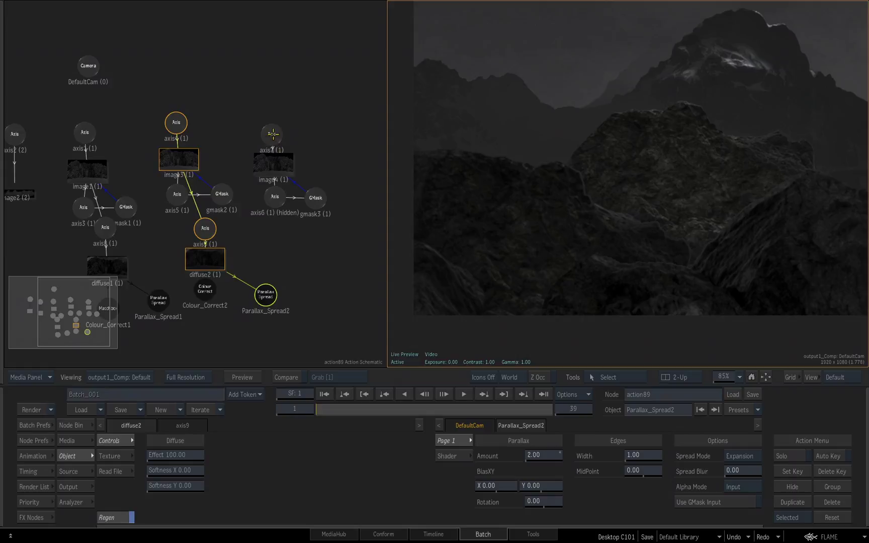
- Tidy the third layer's nodes and add a Colour Correct matchbox to image4
{"action": "left_click_drag", "start_coordinate": [271, 136], "coordinate": [280, 123]}
{"action": "left_click_drag", "start_coordinate": [265, 295], "coordinate": [238, 309]}
{"action": "left_click", "coordinate": [249, 288]}
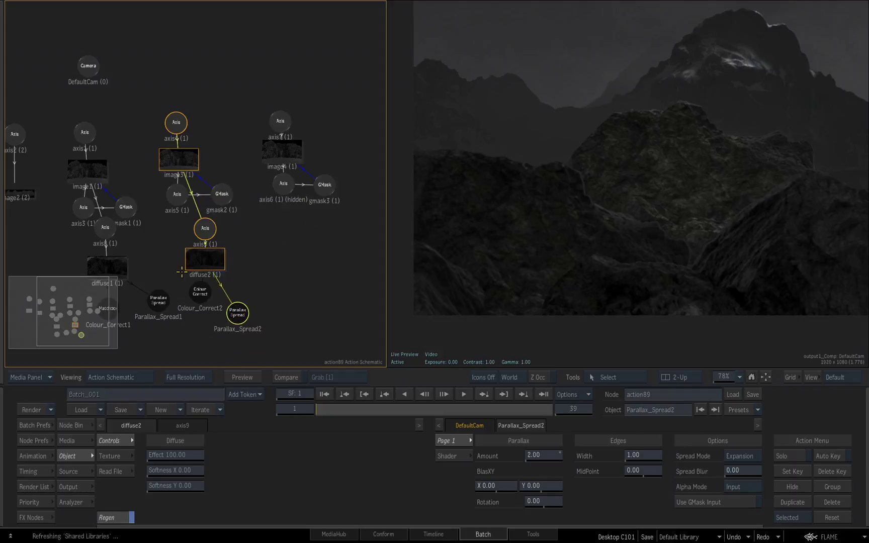
{"action": "left_click_drag", "start_coordinate": [284, 149], "coordinate": [289, 149]}
{"action": "left_click", "coordinate": [71, 425]}
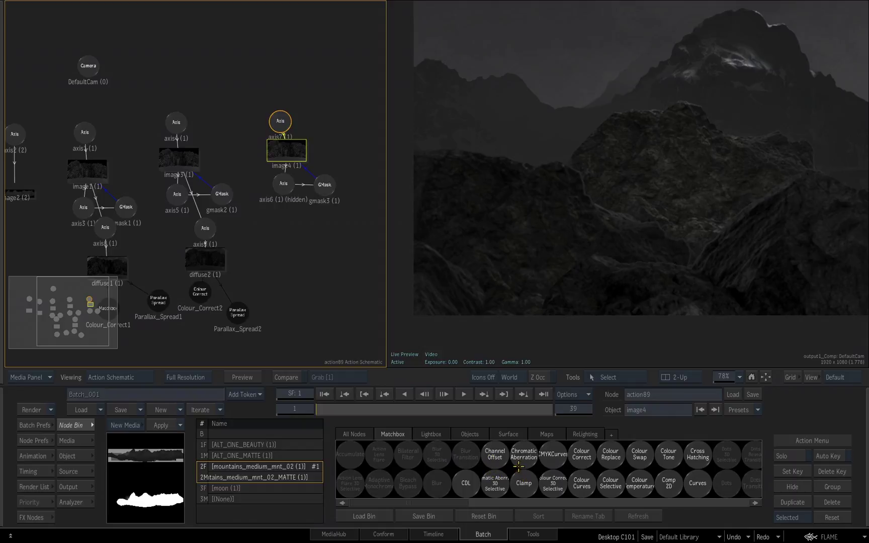
{"action": "left_click", "coordinate": [581, 454]}
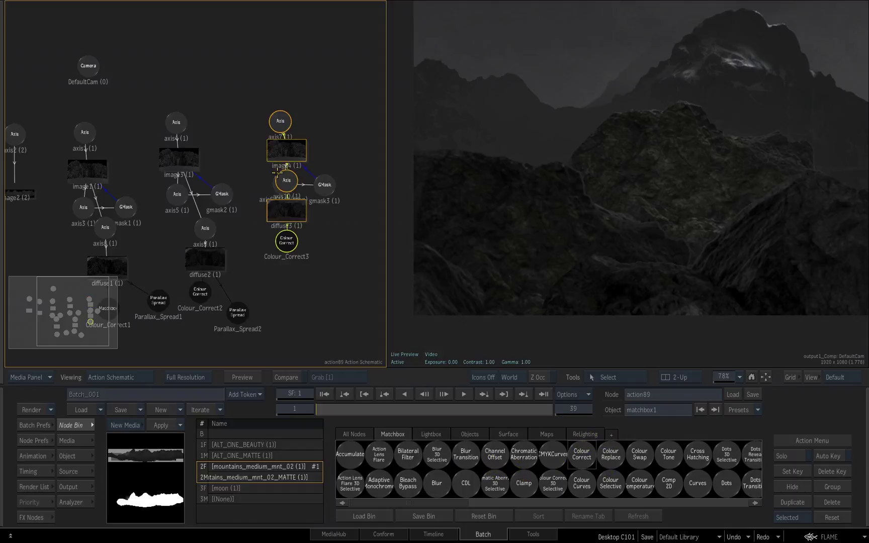
{"action": "left_click_drag", "start_coordinate": [284, 181], "coordinate": [312, 296]}
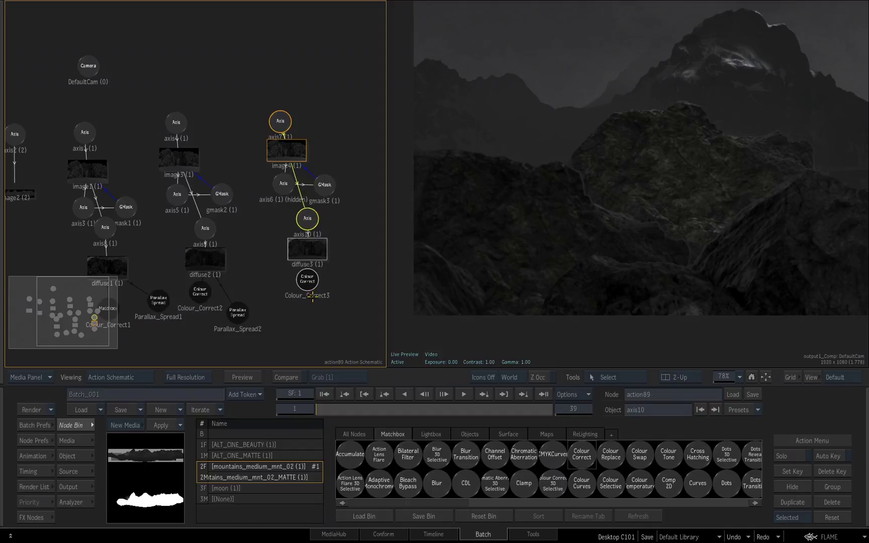
- Set Colour_Correct3's first Master Offset value to 0.020
{"action": "double_click", "coordinate": [308, 284]}
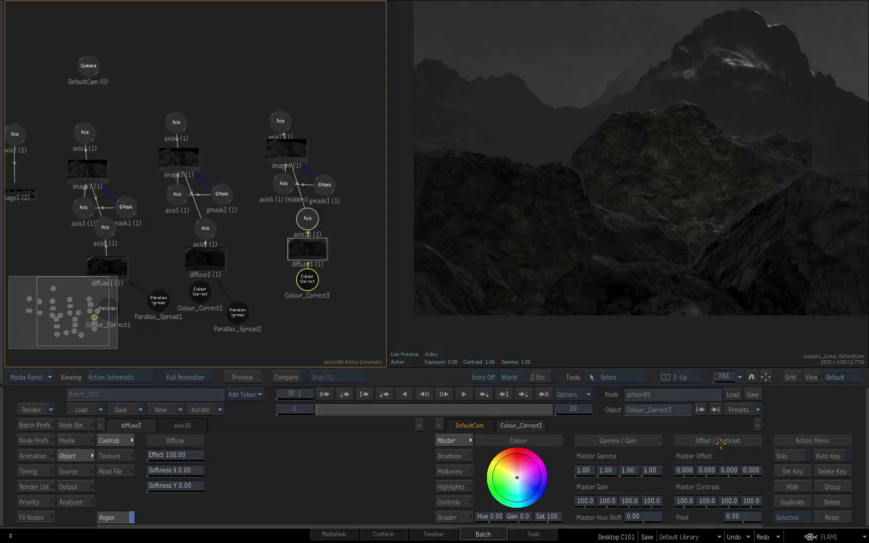
{"action": "left_click_drag", "start_coordinate": [687, 470], "coordinate": [686, 474]}
{"action": "left_click", "coordinate": [686, 474]}
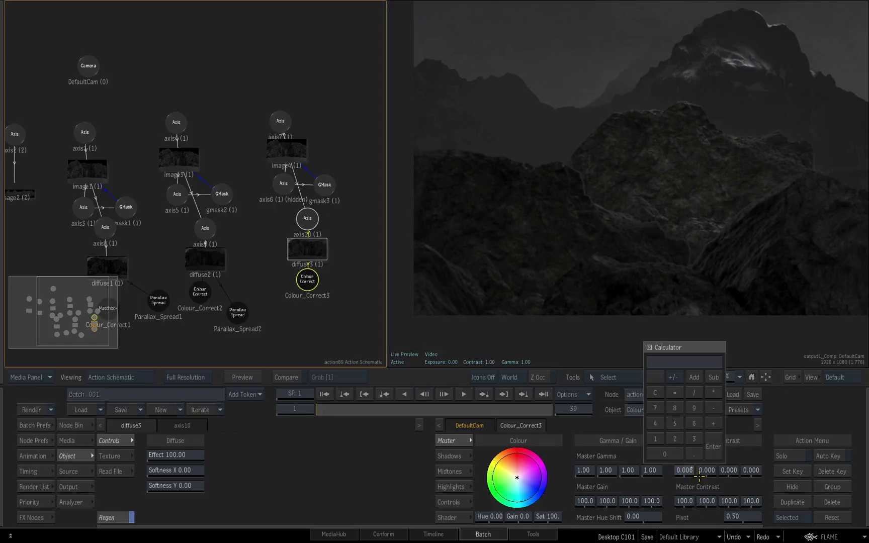
{"action": "left_click", "coordinate": [693, 453]}
{"action": "left_click", "coordinate": [664, 454]}
{"action": "left_click", "coordinate": [674, 438]}
{"action": "left_click", "coordinate": [713, 446]}
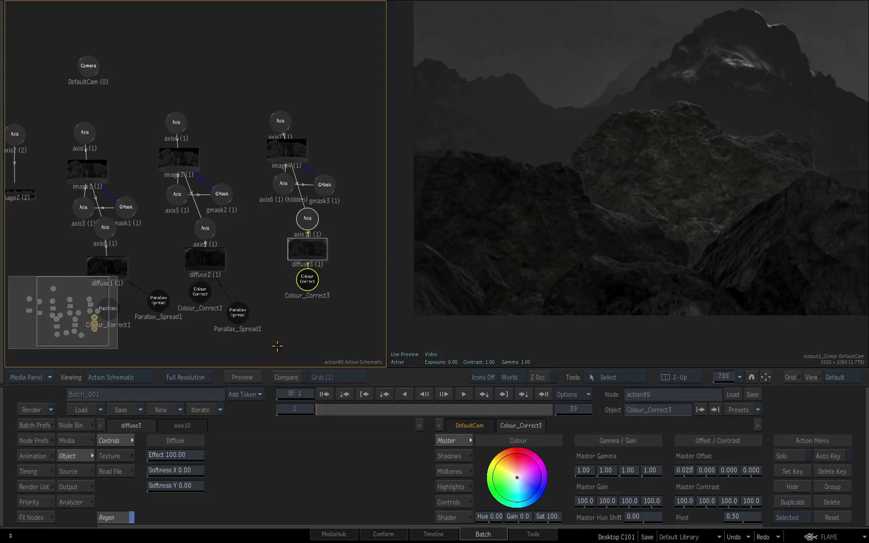
- Duplicate Parallax_Spread2 as Parallax_Spread3 beside Colour_Correct3 and link diffuse3 to it
{"action": "left_click", "coordinate": [240, 314]}
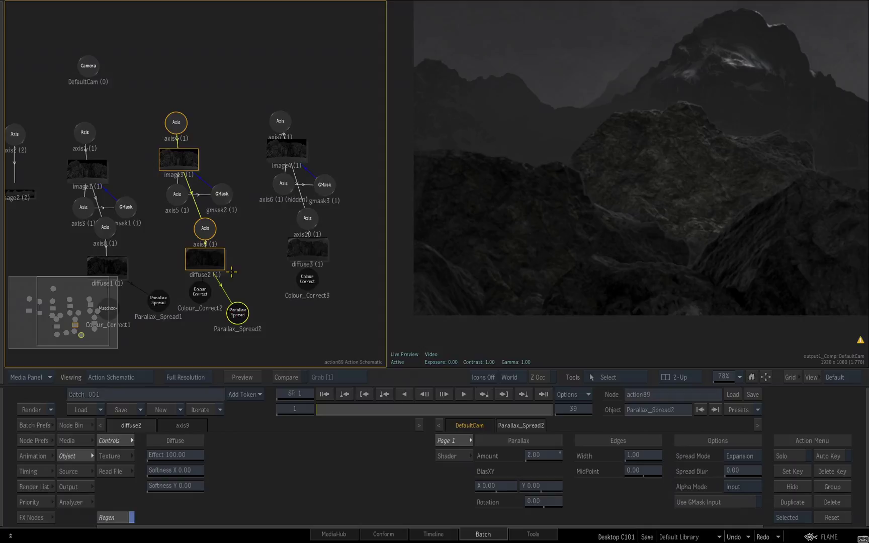
{"action": "key", "text": "ctrl+d"}
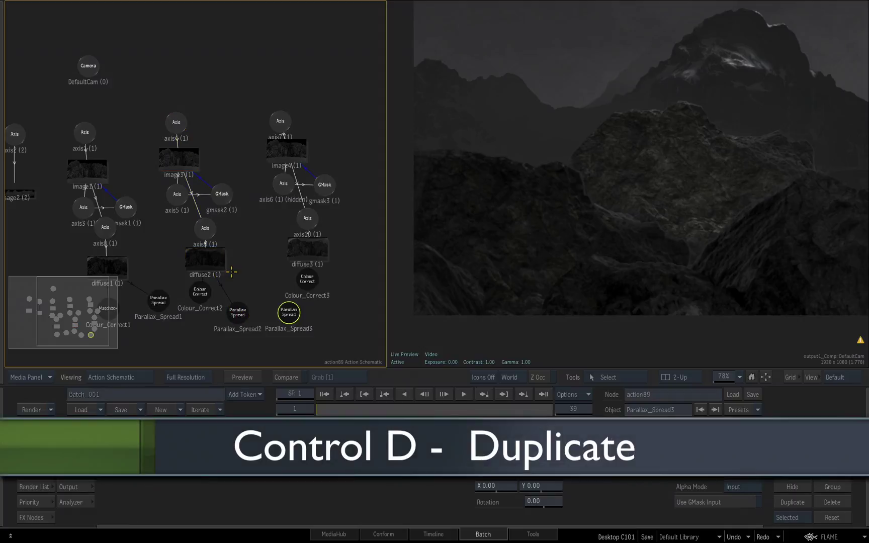
{"action": "right_click", "coordinate": [237, 315]}
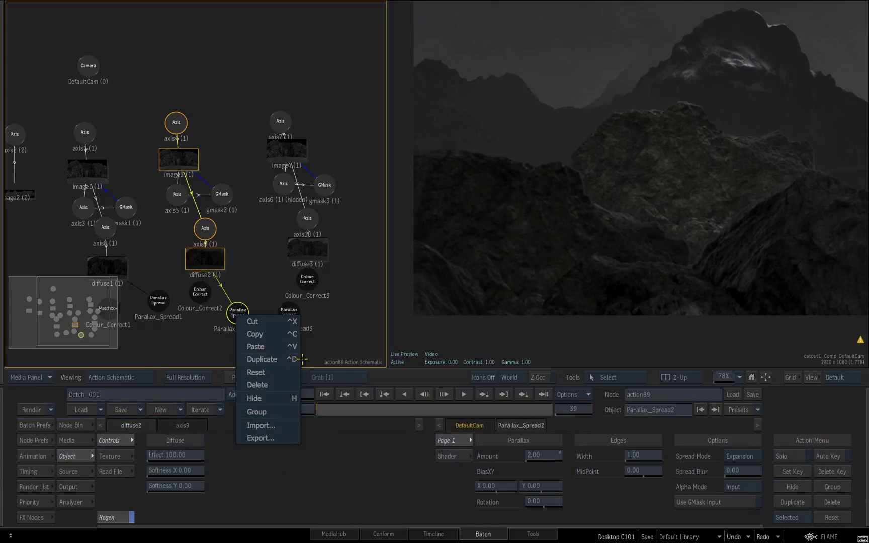
{"action": "key", "text": "Escape"}
{"action": "left_click_drag", "start_coordinate": [288, 315], "coordinate": [356, 281]}
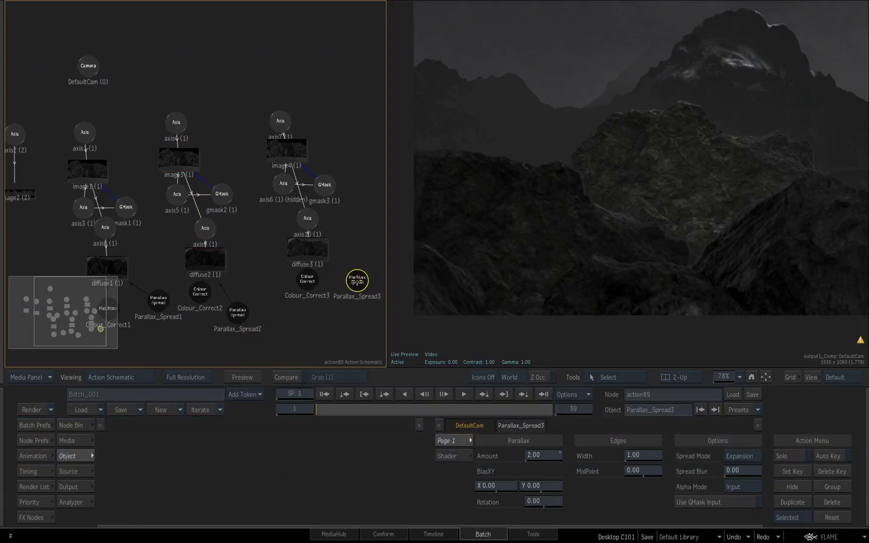
{"action": "left_click_drag", "start_coordinate": [324, 249], "coordinate": [357, 280]}
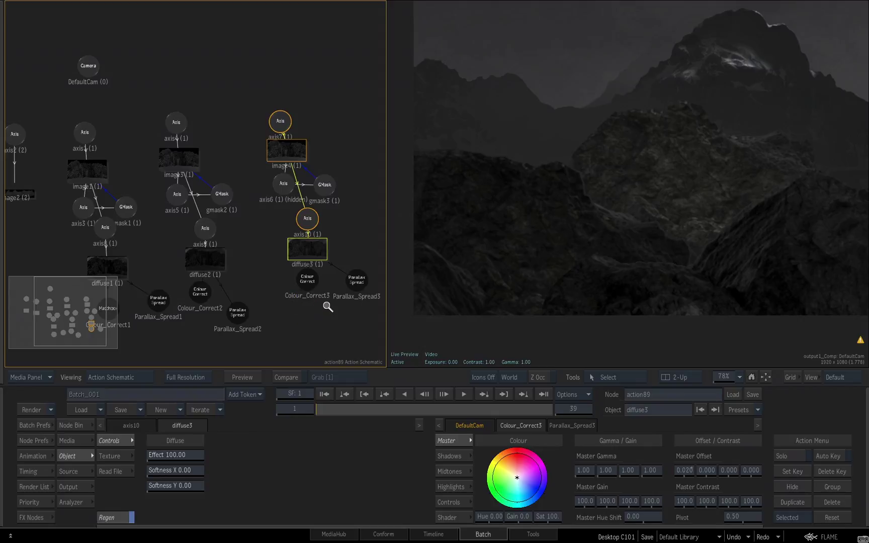
- Zoom out the schematic and step through axis7, axis4 and axis1 as the current object
{"action": "scroll", "coordinate": [330, 304], "scroll_direction": "down", "scroll_amount": 5}
{"action": "left_click", "coordinate": [251, 142]}
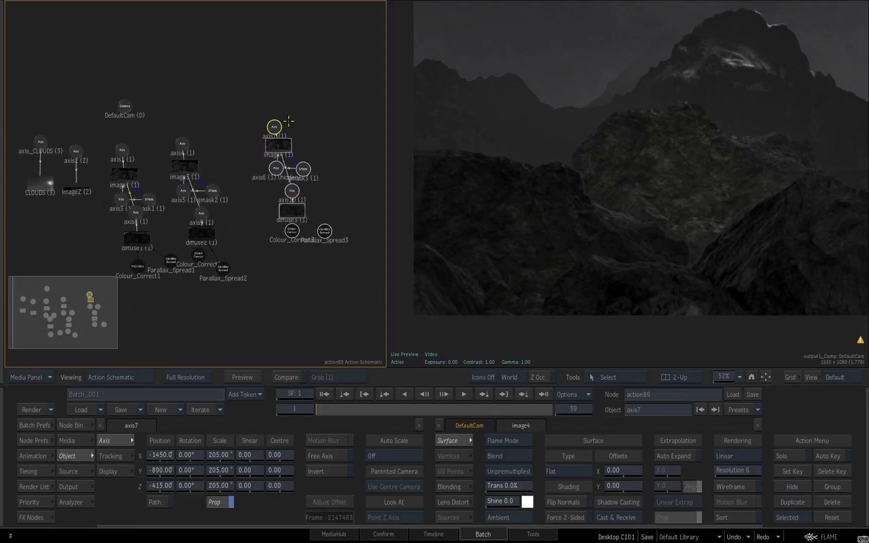
{"action": "left_click", "coordinate": [182, 143]}
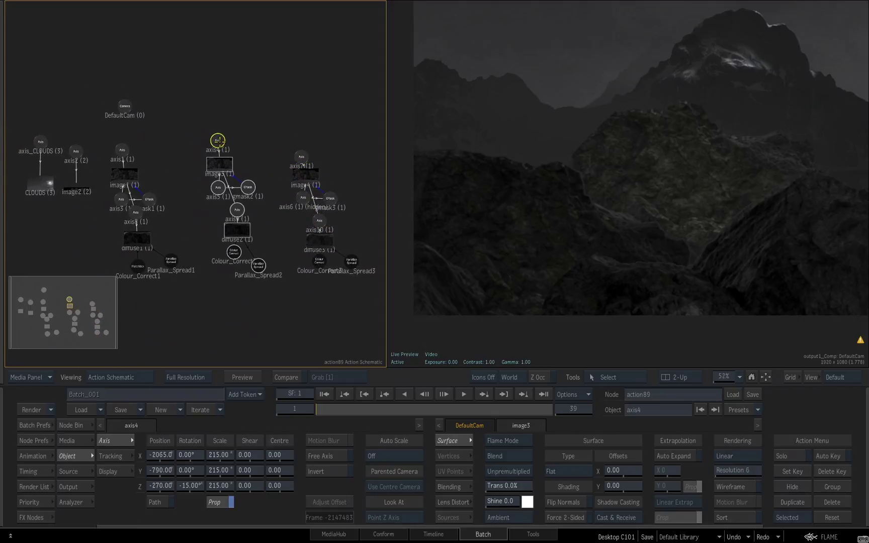
{"action": "left_click", "coordinate": [123, 149]}
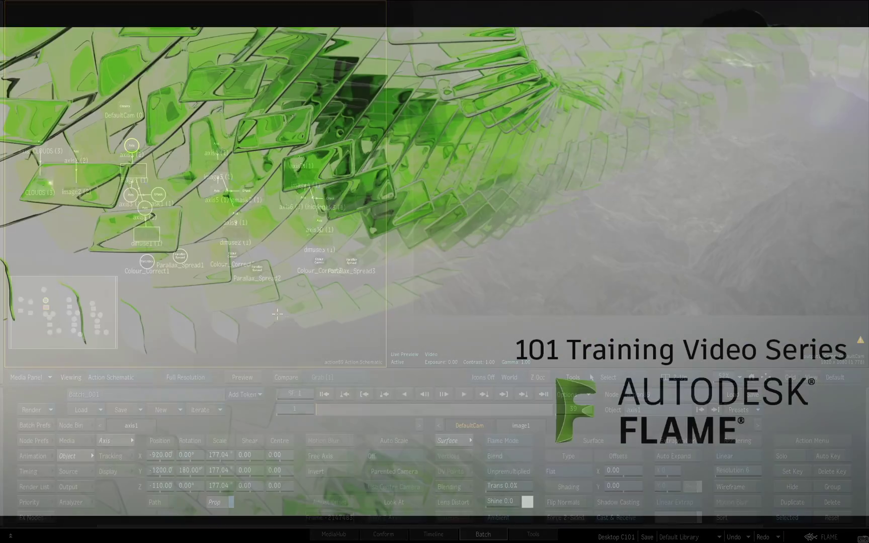